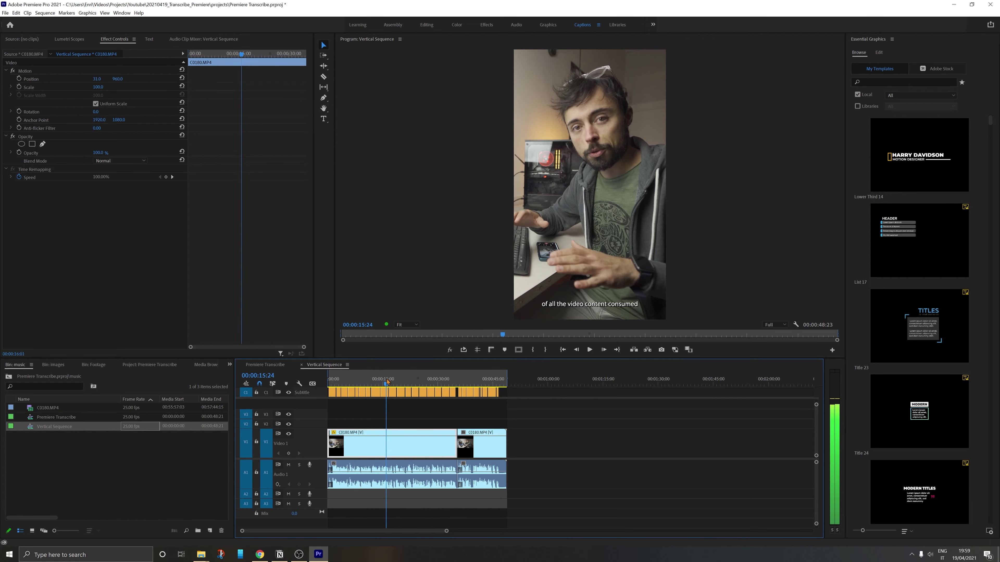
Drop C0180.MP4 at the start of the Premiere Transcribe sequence and enlarge track V1.
click(386, 380)
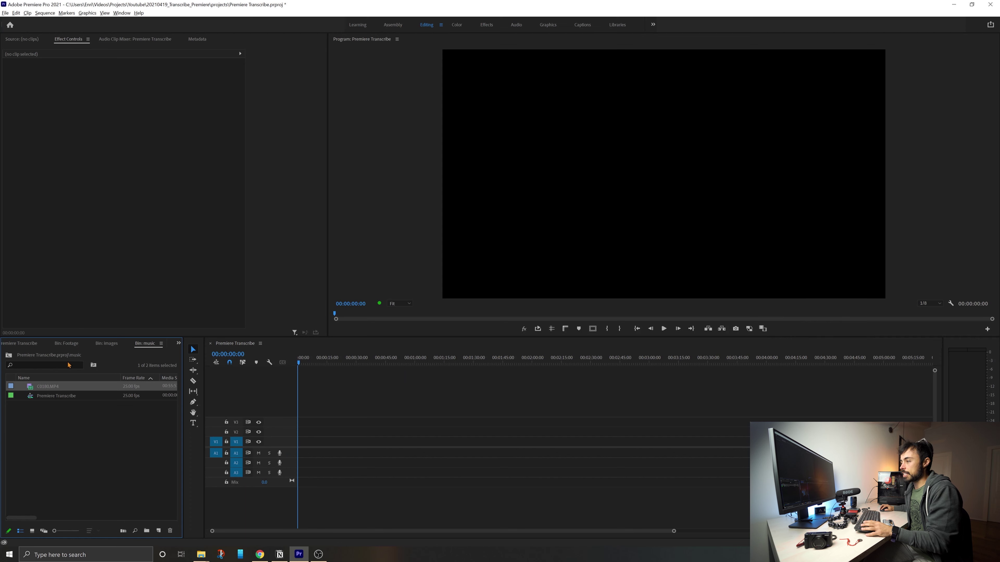
drag(38, 384, 294, 447)
double_click(293, 446)
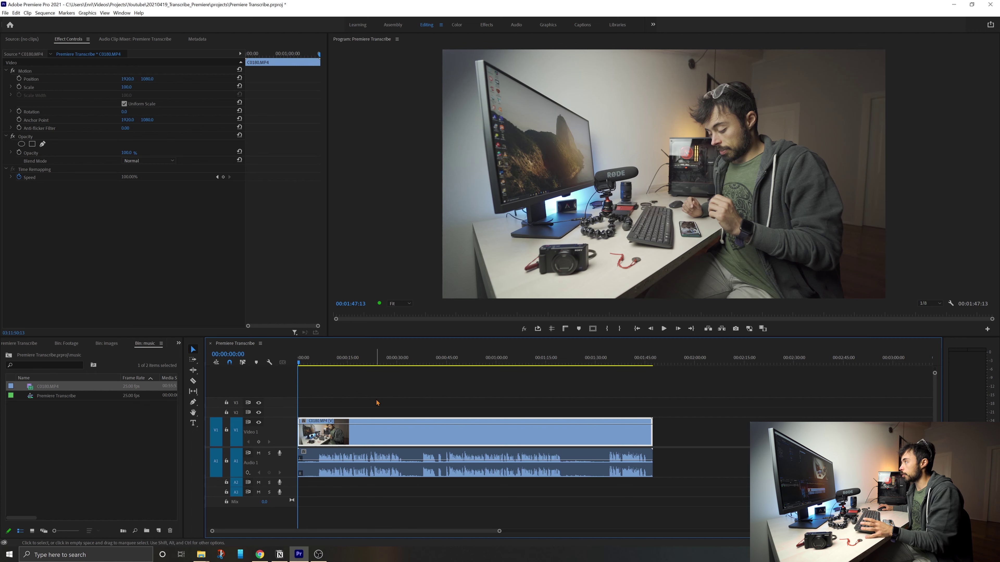
click(138, 14)
click(167, 107)
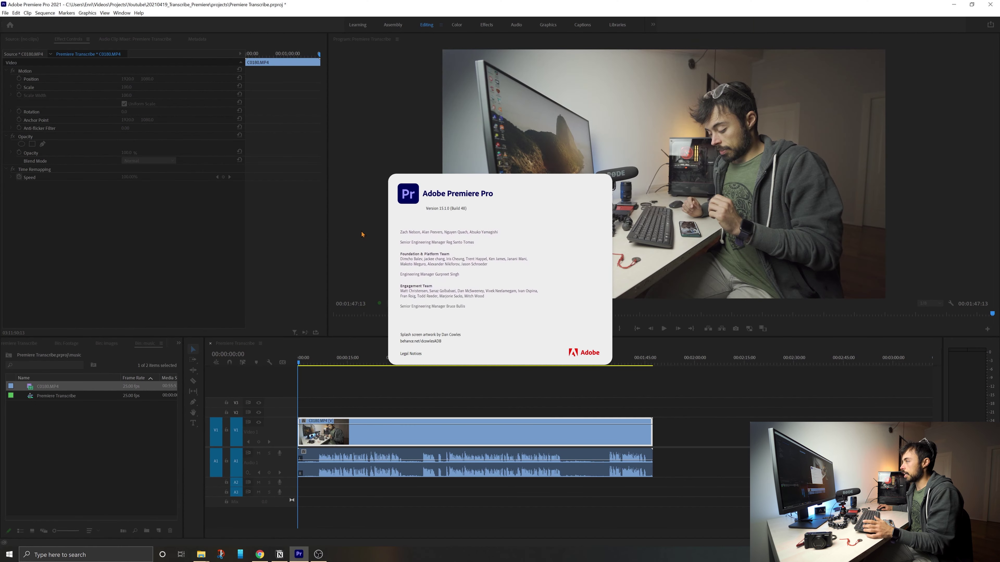
click(414, 186)
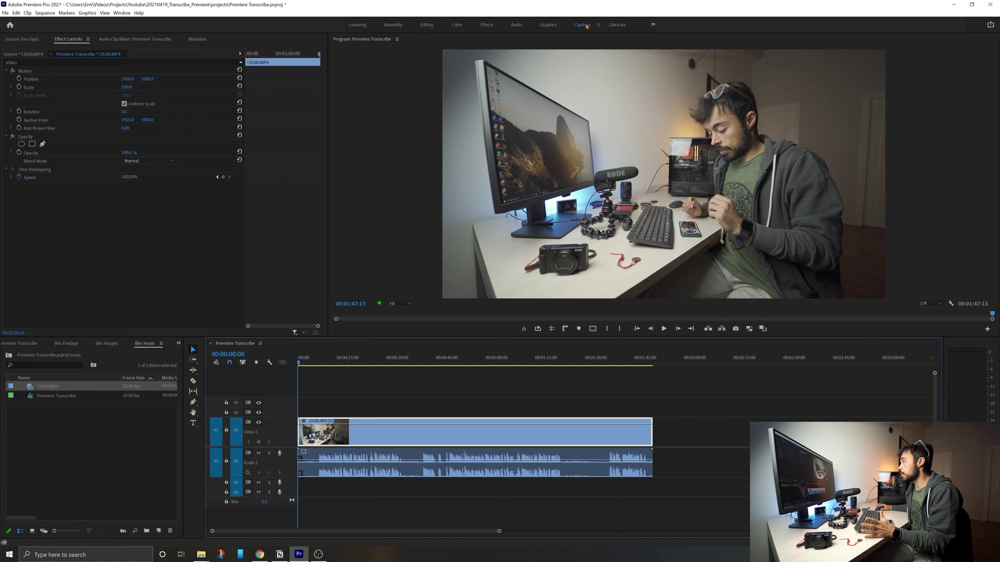
Switch to the Captions workspace and prepare a transcript of the Mix audio in English.
click(582, 25)
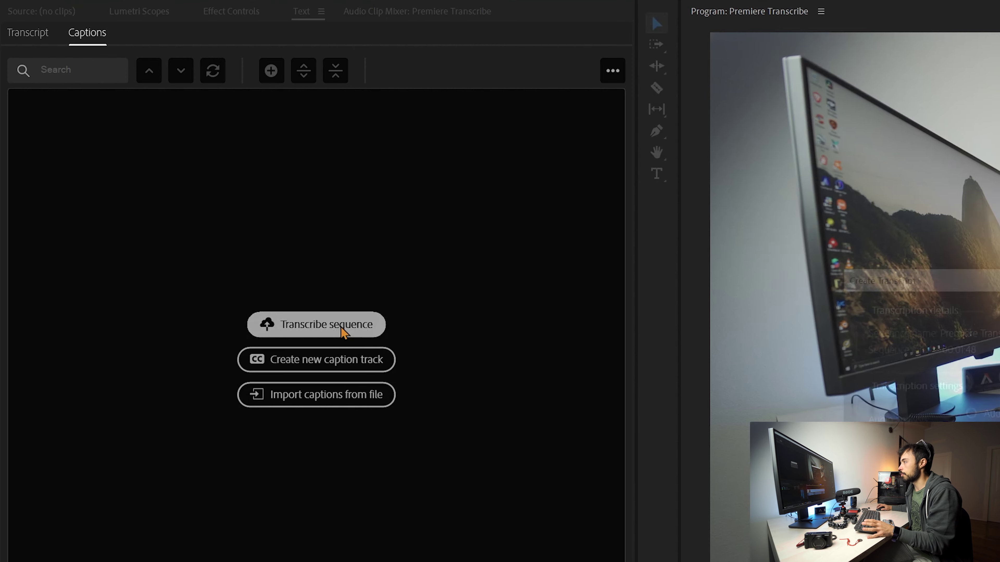
click(340, 331)
drag(325, 106, 287, 120)
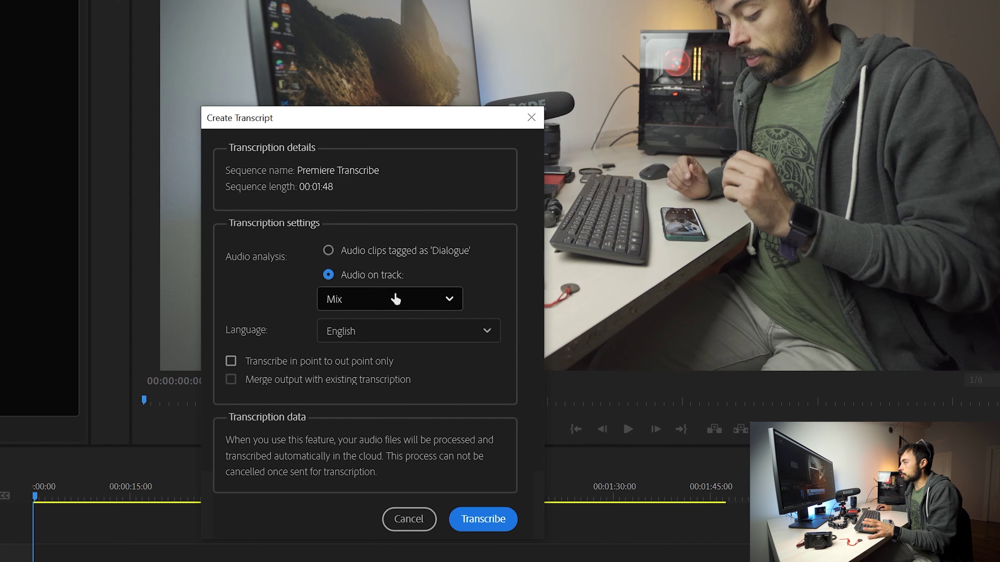
click(393, 299)
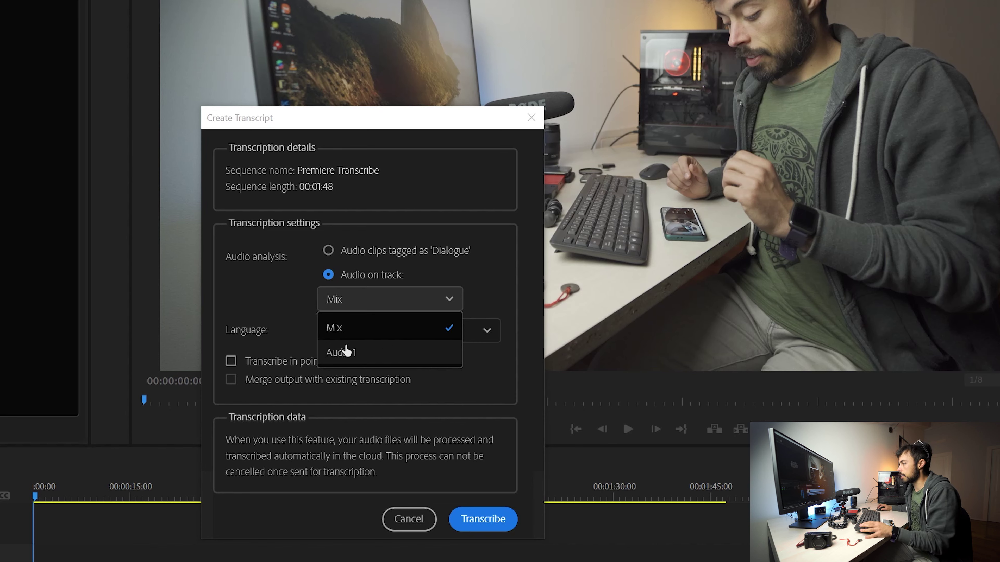
click(342, 328)
click(381, 336)
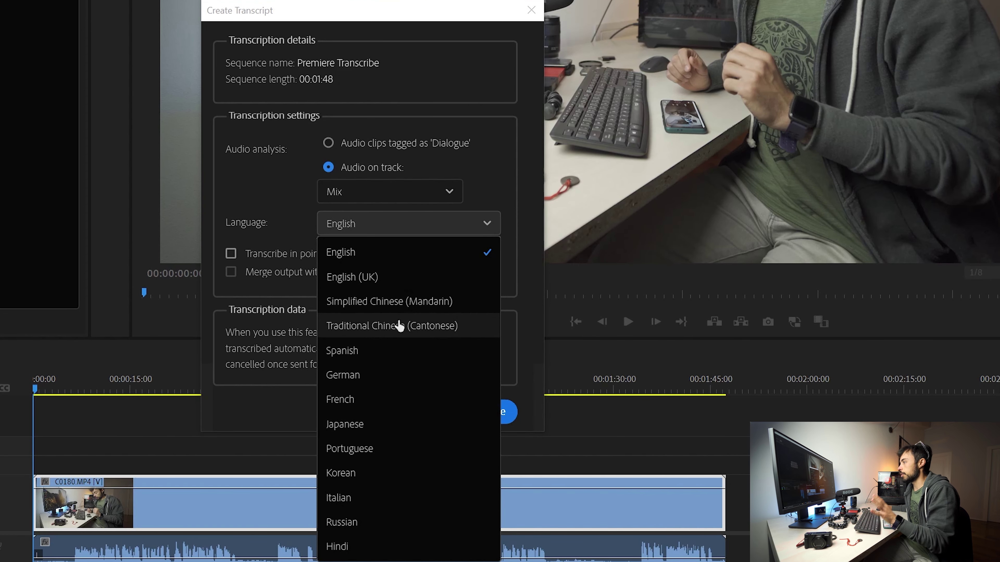
click(401, 251)
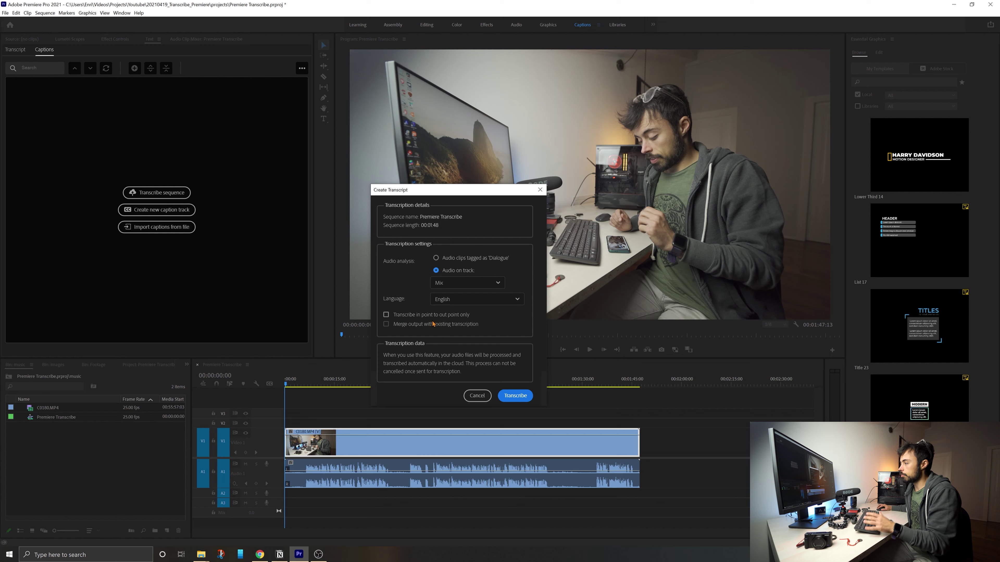
Run the transcription and review the resulting Speaker 1 paragraphs in the Transcript panel.
click(516, 396)
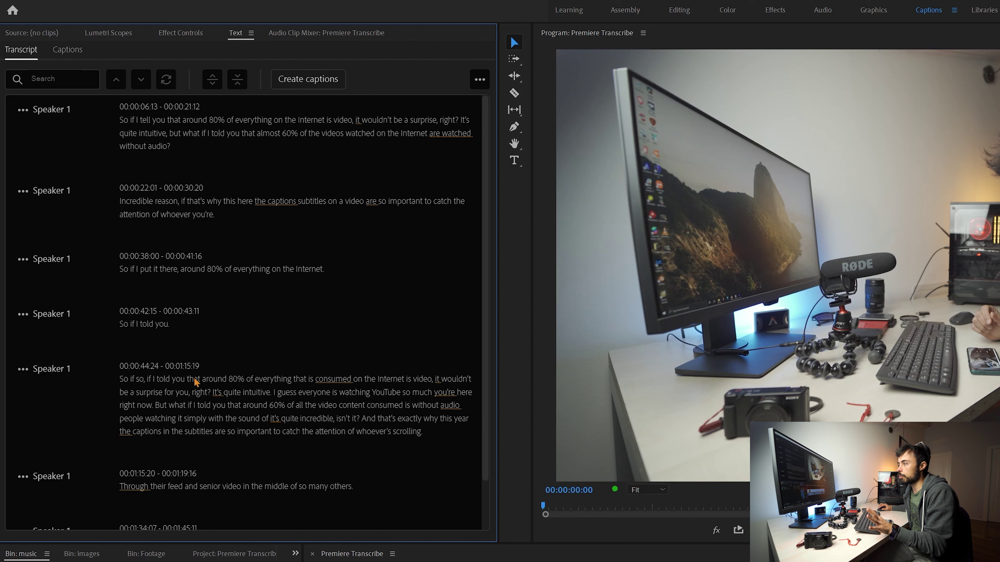
scroll(199, 384, down, 2)
scroll(225, 393, up, 2)
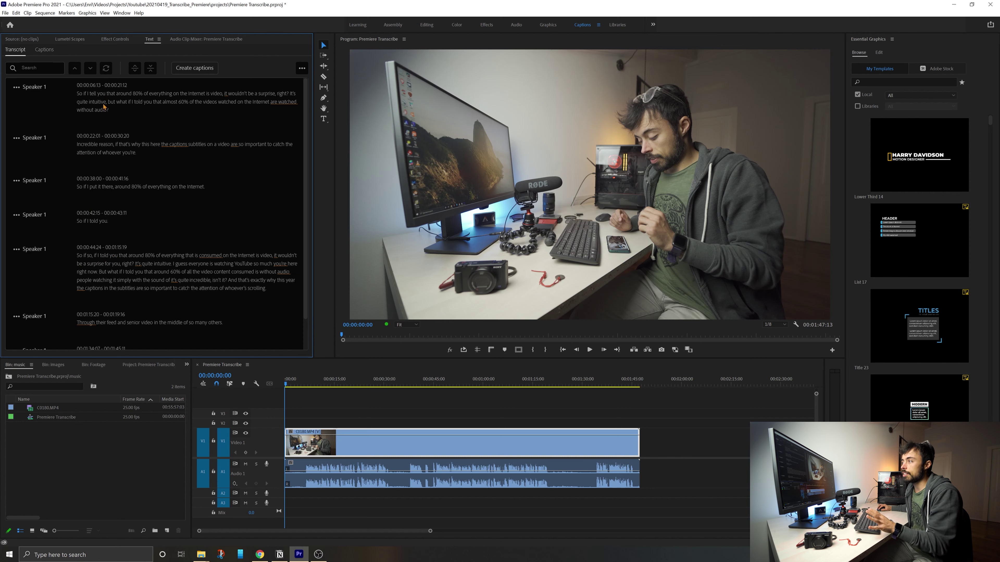
Play from the transcript and park the playhead at 00:00:44:24 on the 'So, if I told you' paragraph.
click(90, 257)
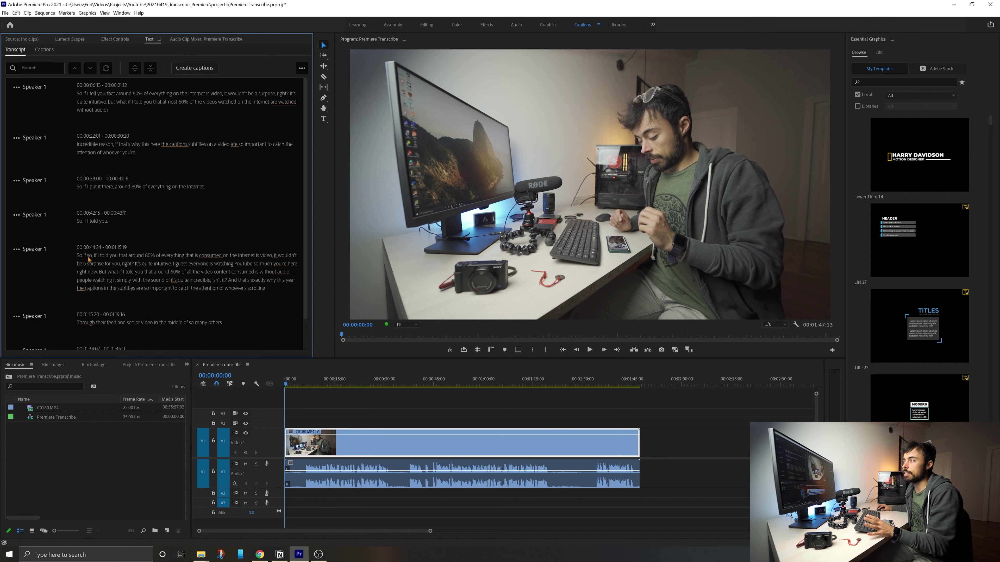
key(space)
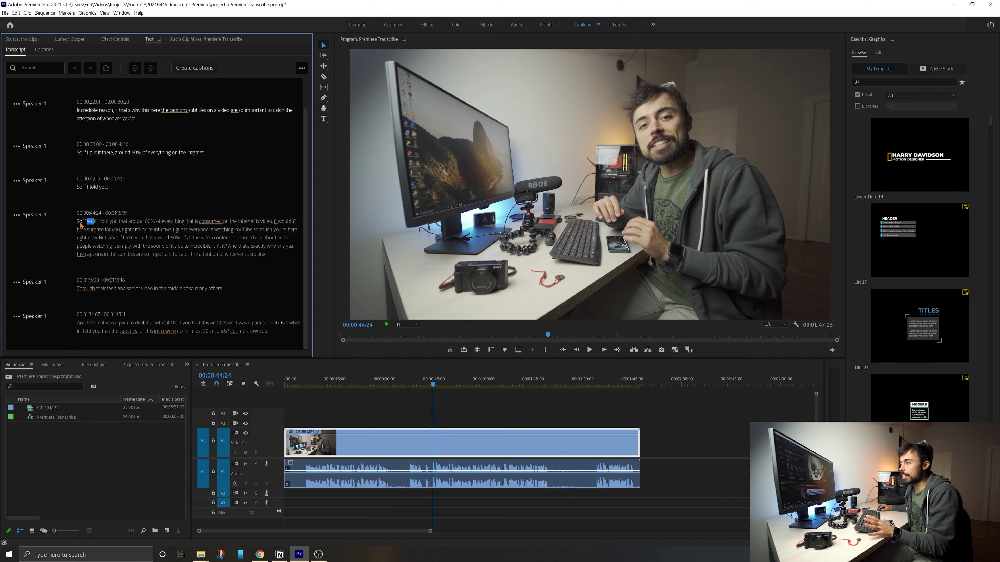
click(80, 222)
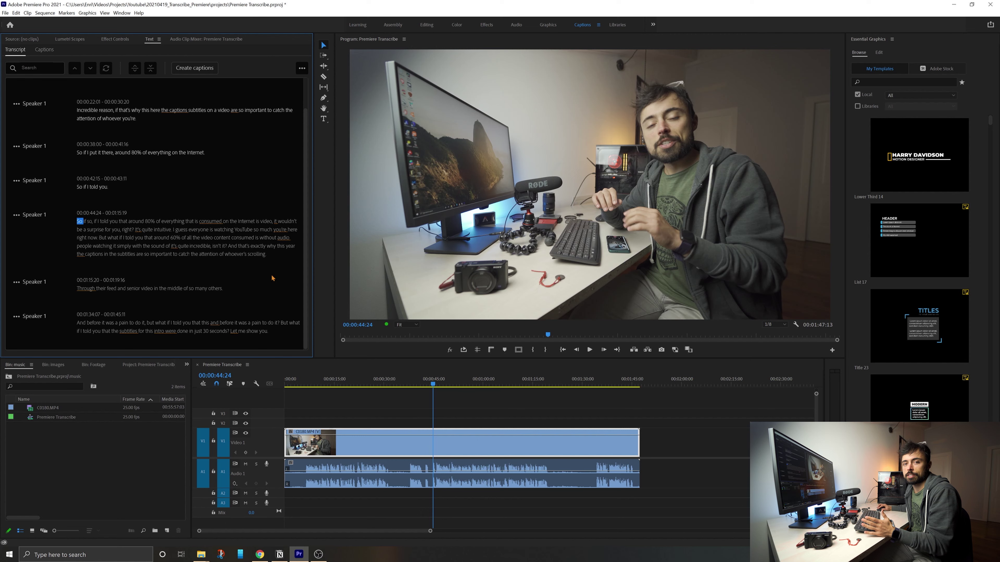
scroll(236, 271, up, 1)
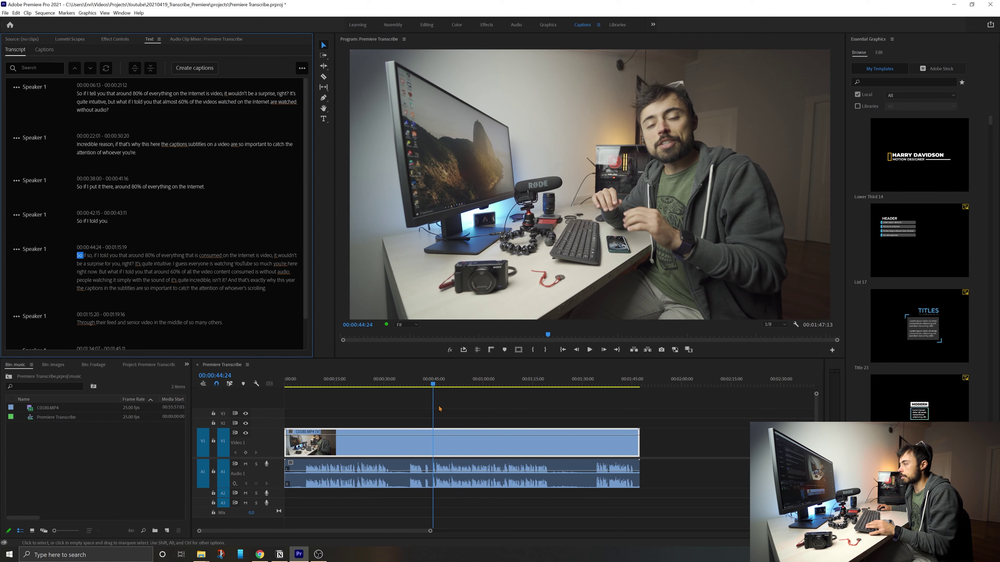
Split the clip at 00:00:44:22 and delete the opening false-start piece.
click(434, 385)
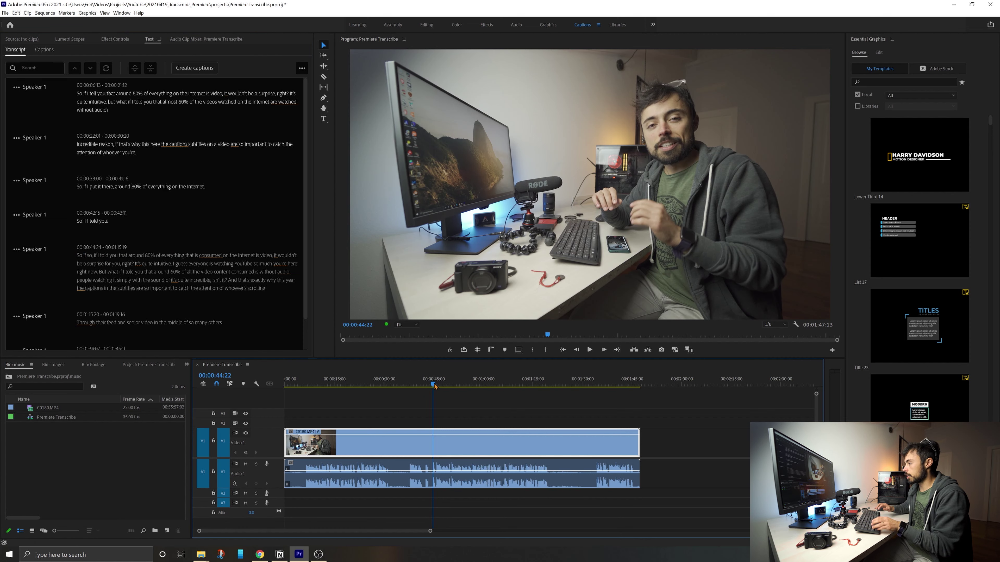
key(ctrl+k)
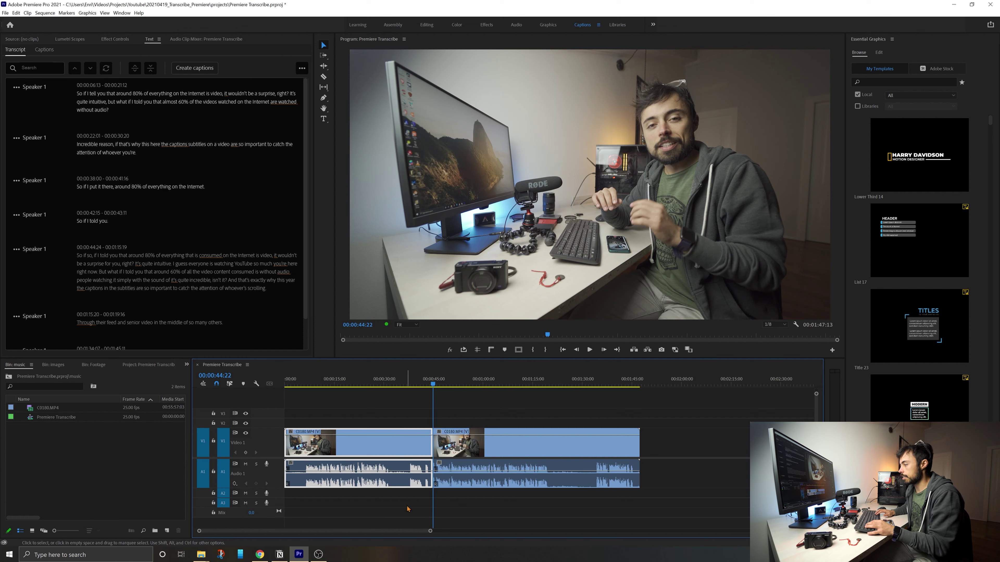
key(shift+Delete)
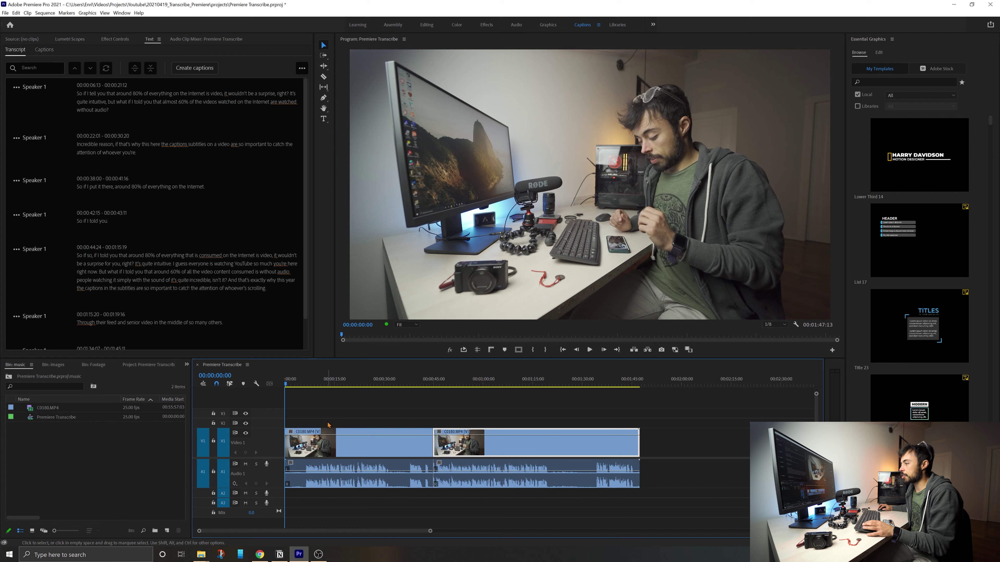
click(329, 437)
key(Delete)
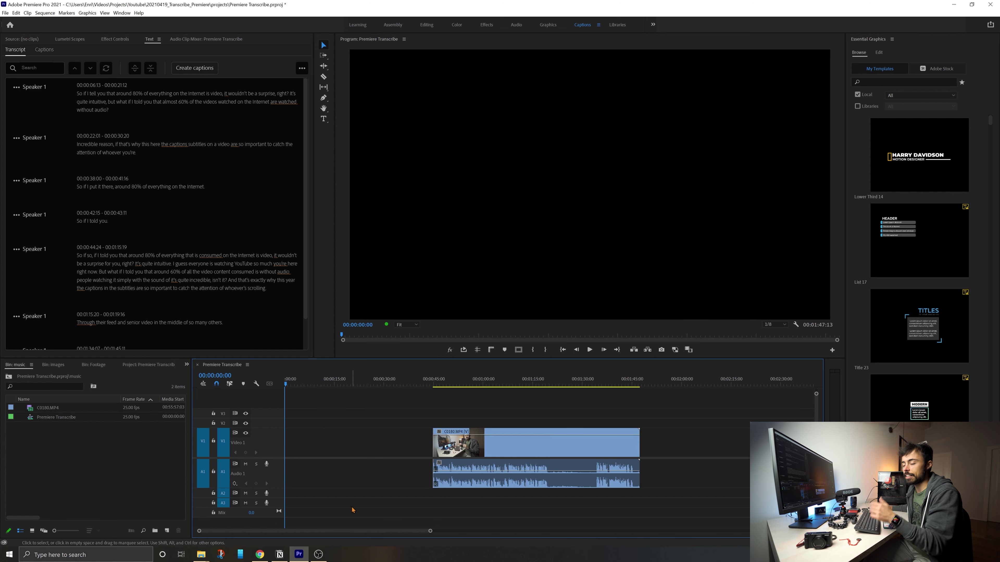
Split the clip at 00:01:20:05 and 00:01:34:03 to isolate the unwanted middle stretch.
click(538, 384)
key(=)
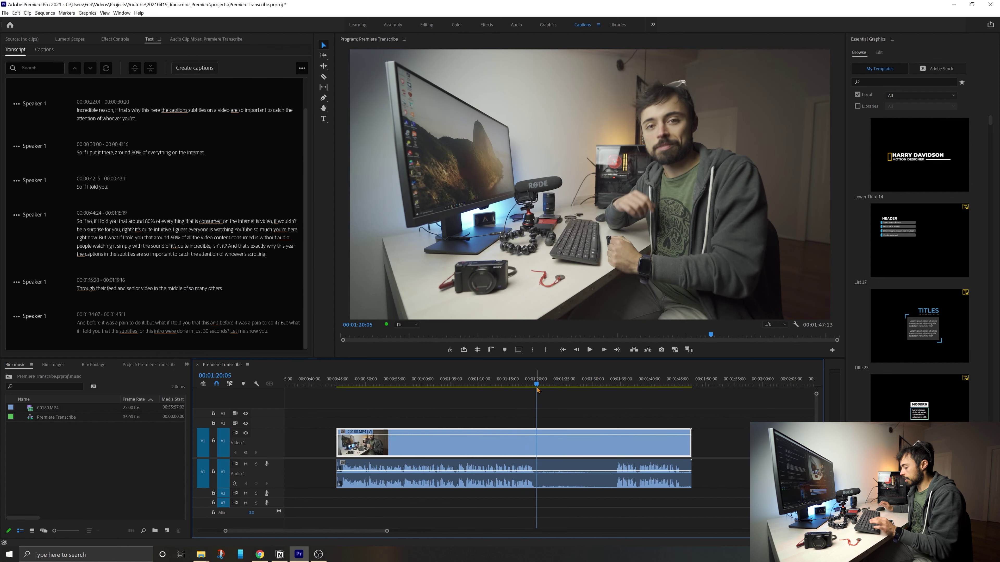
key(ctrl+k)
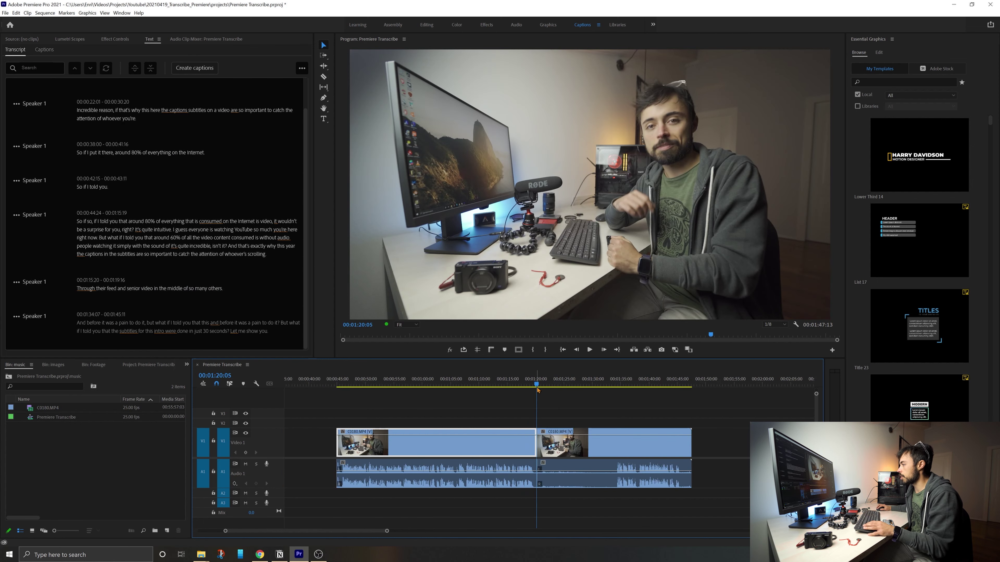
drag(536, 386, 619, 390)
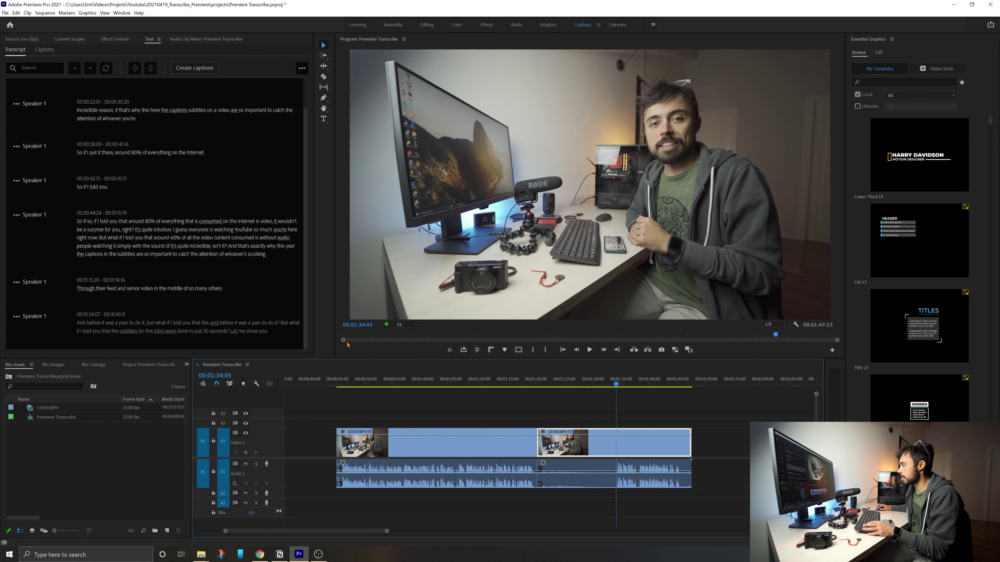
click(615, 386)
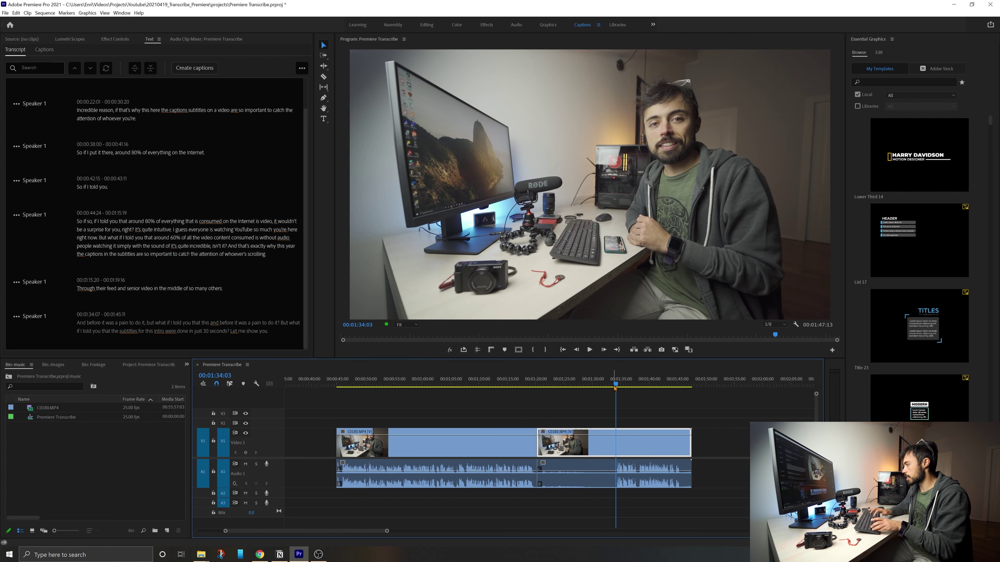
key(ctrl+k)
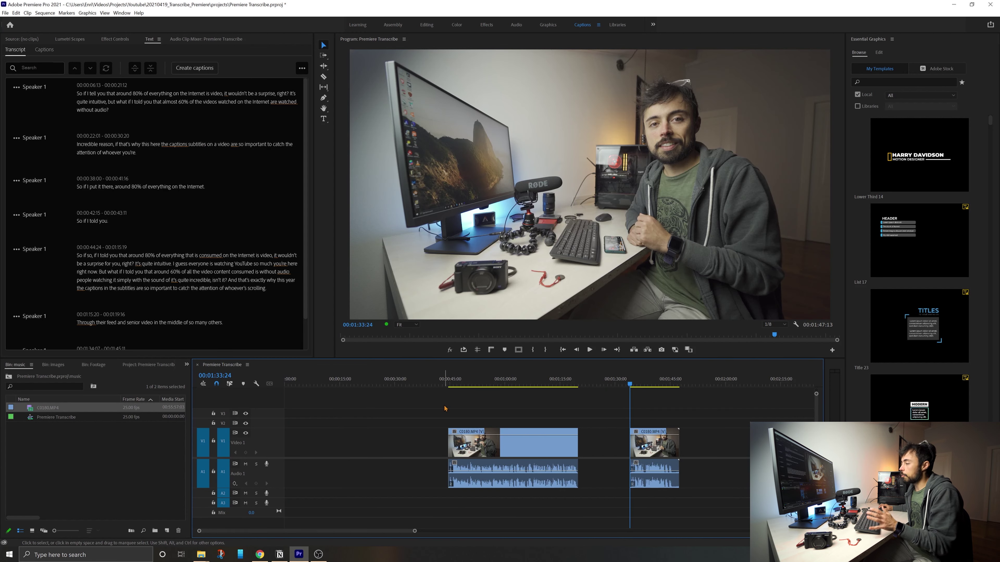
Create Subtitle-format captions from the sequence transcript.
click(195, 68)
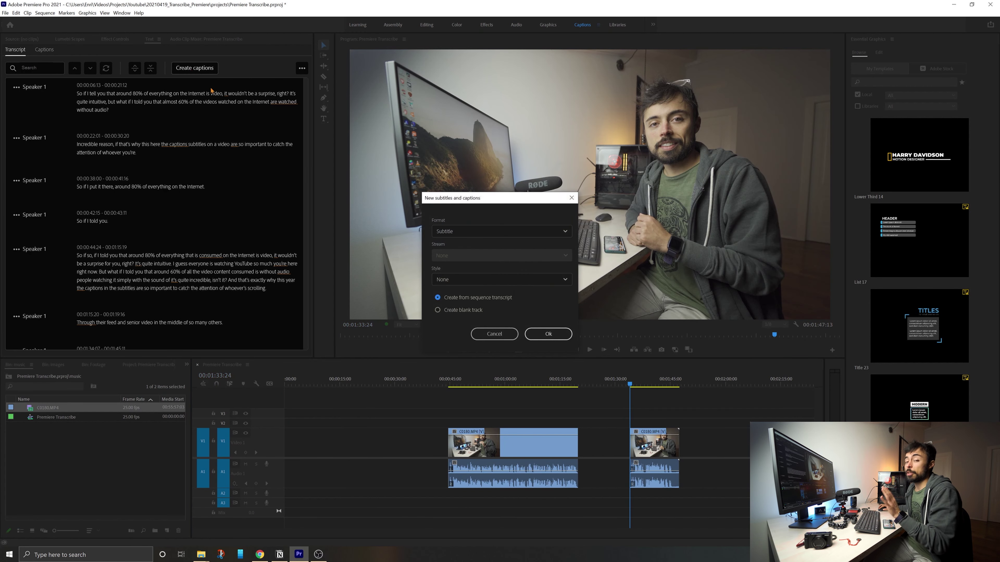
click(478, 235)
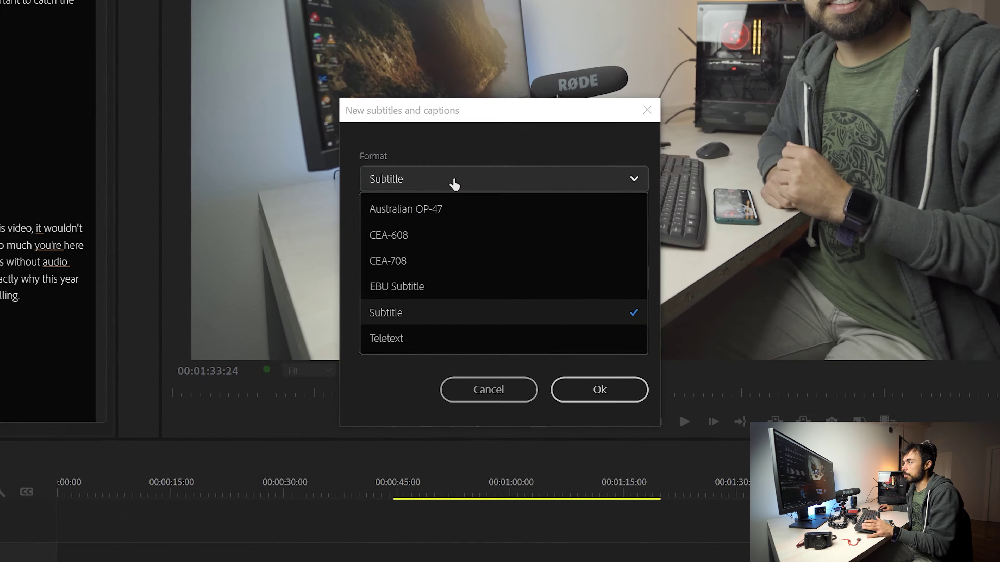
click(477, 235)
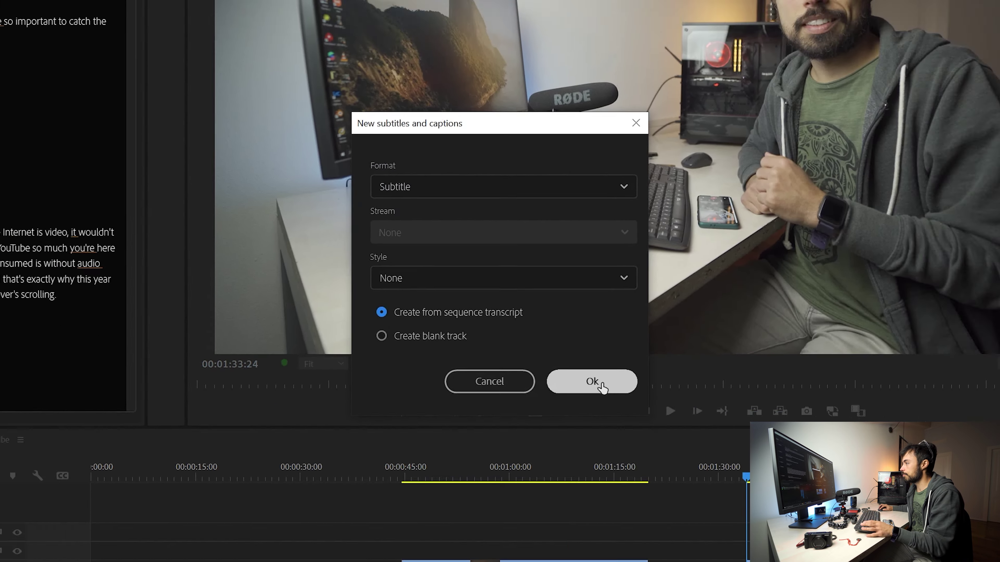
click(616, 408)
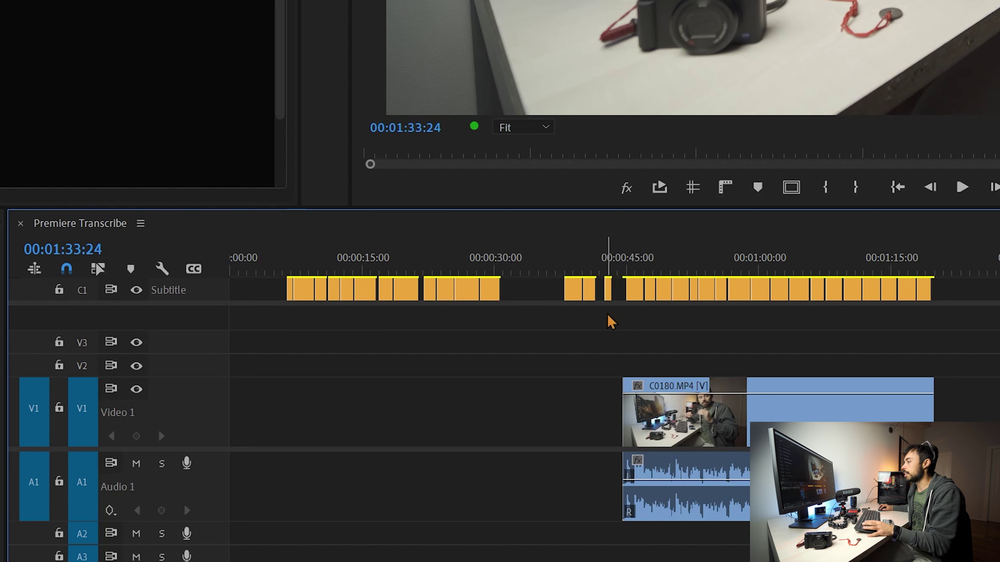
Delete the early subtitle clips, ripple-close the start gap and post-clip gap, then play from the start.
drag(610, 317, 209, 226)
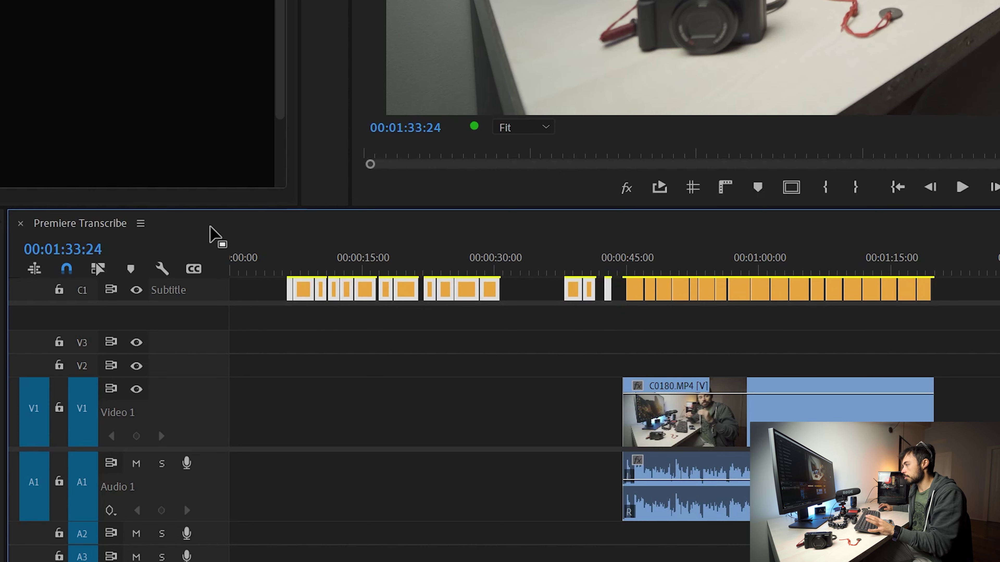
key(Delete)
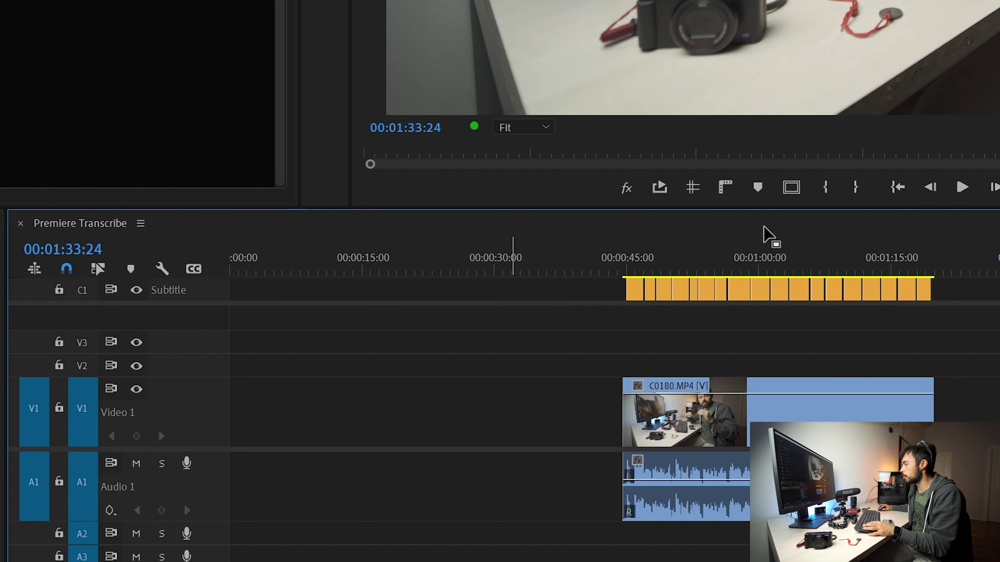
drag(546, 260, 134, 294)
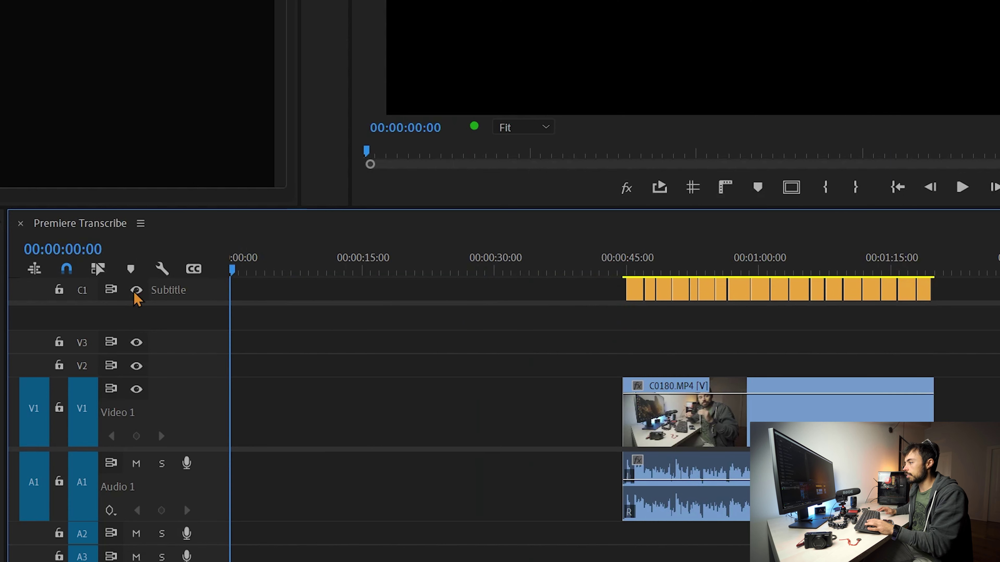
key(shift+Delete)
click(542, 271)
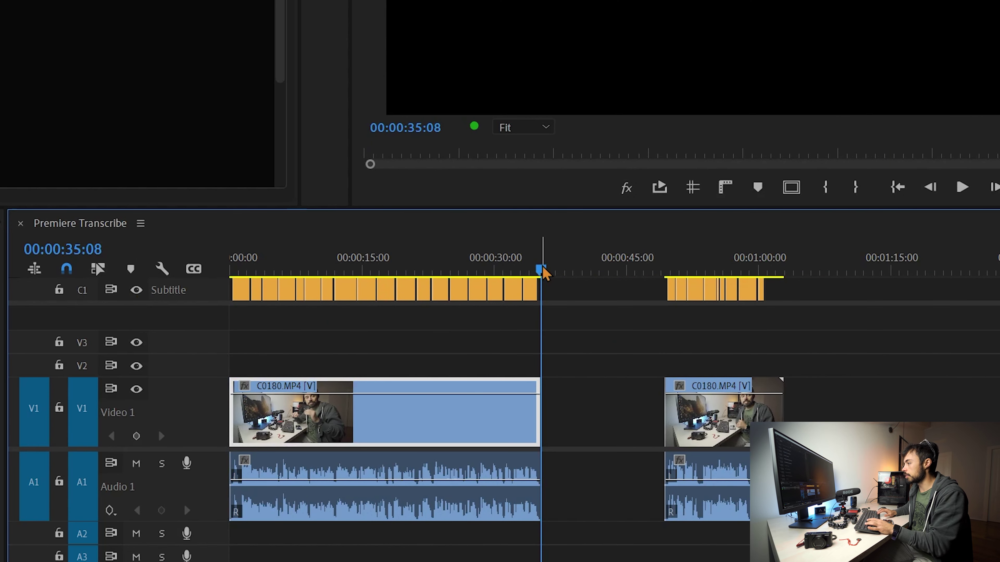
key(w)
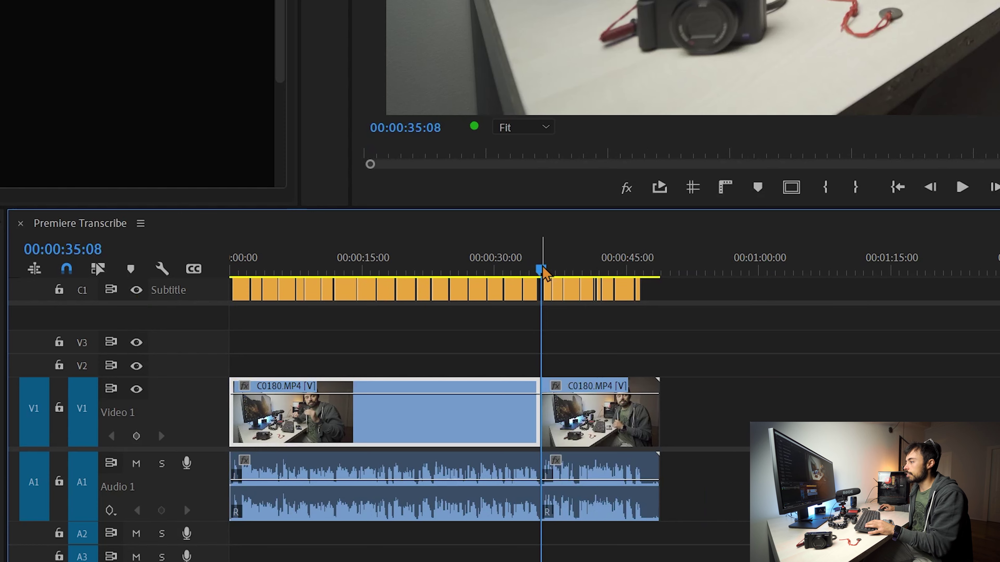
click(233, 271)
key(space)
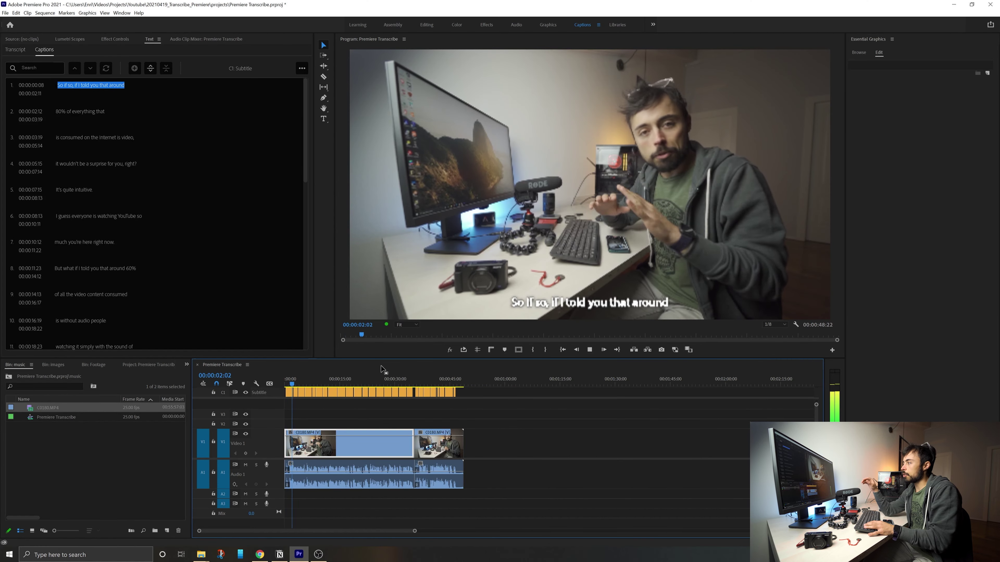
Set Program monitor playback resolution to Full, replay the captions, and select the first caption on C1.
key(space)
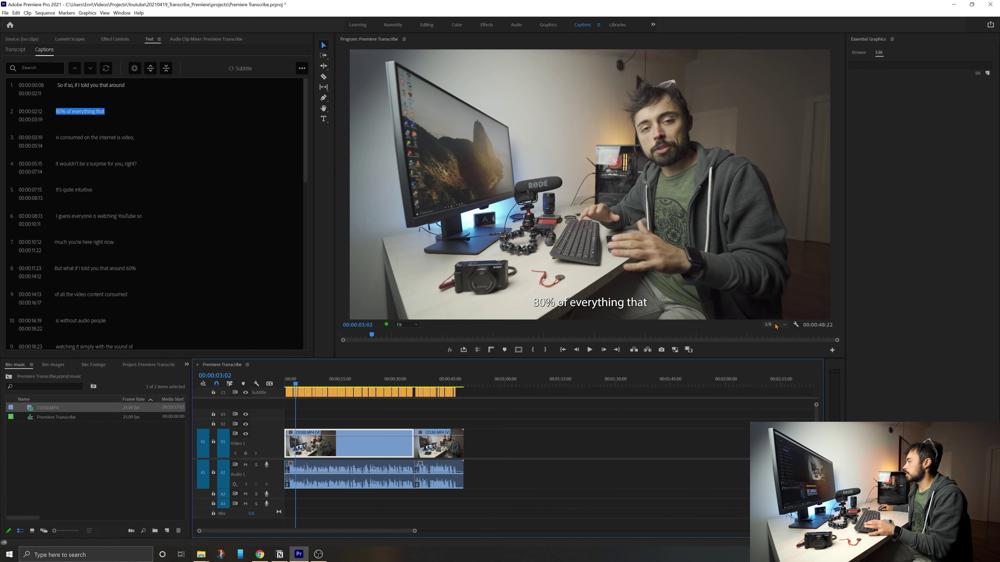
click(776, 325)
click(769, 298)
key(Home)
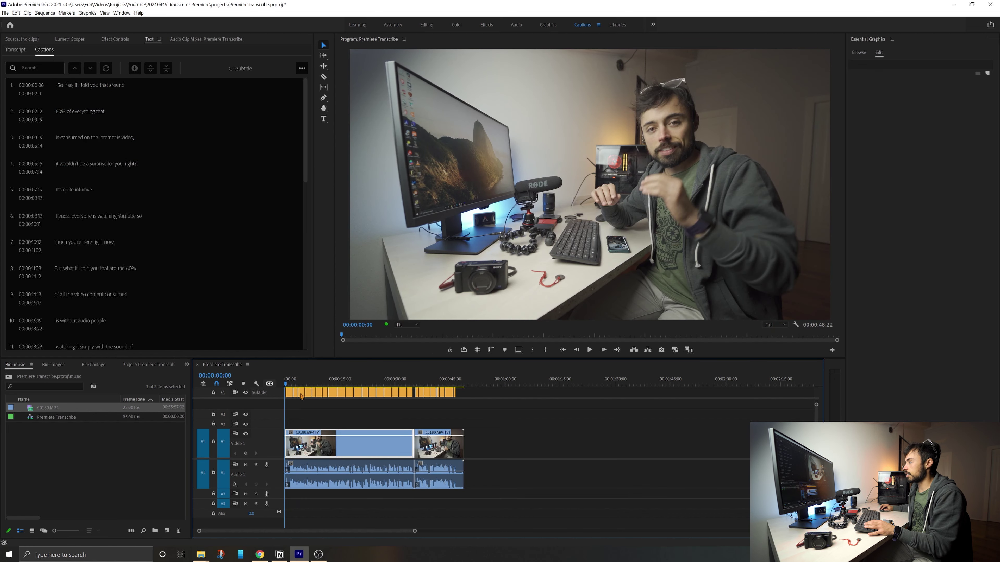
key(space)
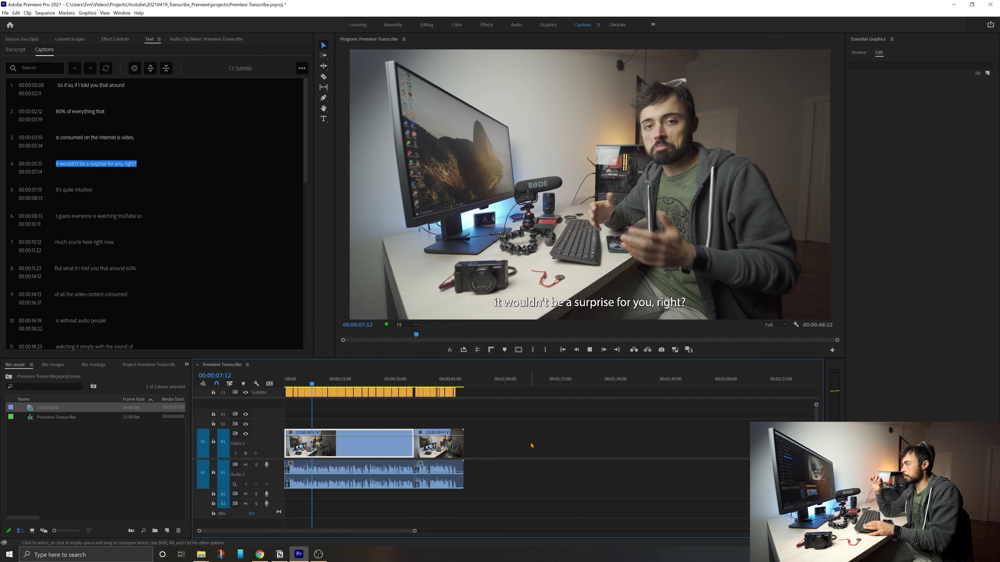
key(space)
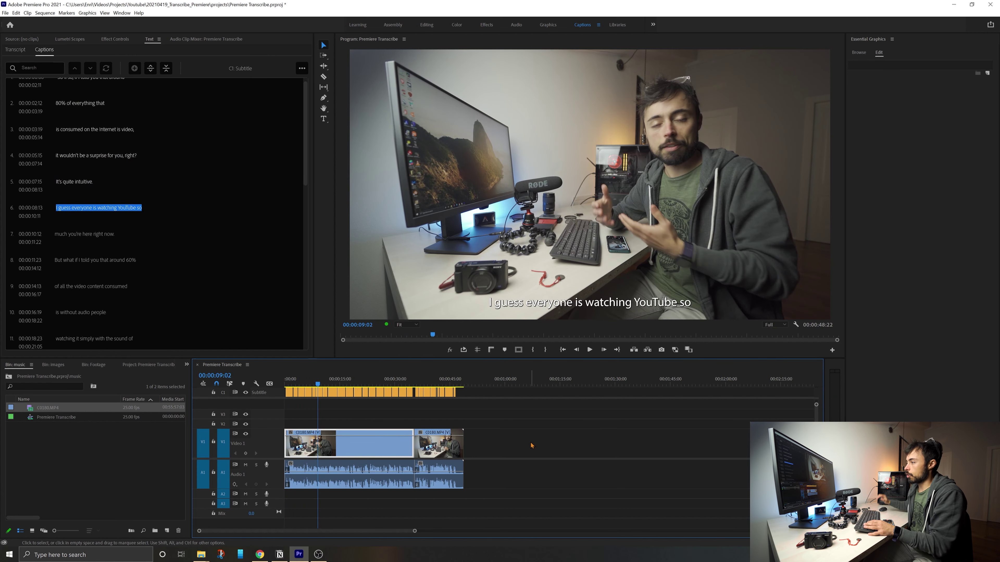
click(292, 389)
click(291, 385)
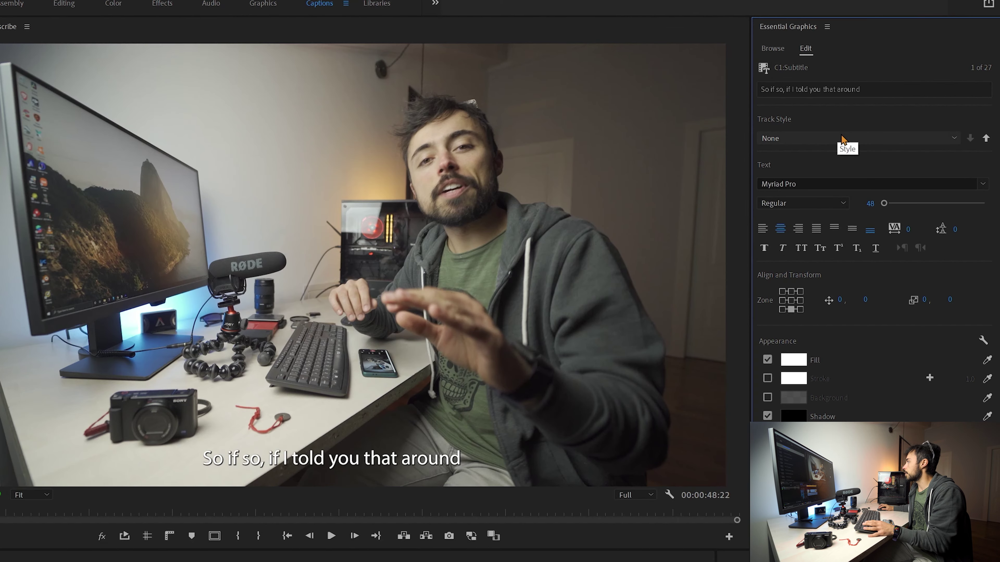
Switch the caption font to Objektiv Mk3 and keep the caption zone at bottom-centre.
click(826, 184)
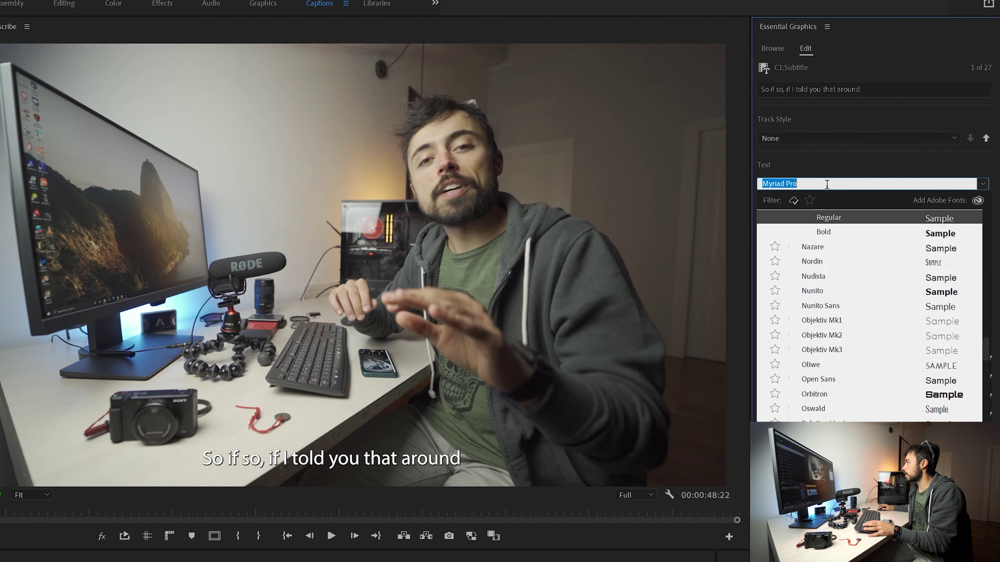
click(830, 351)
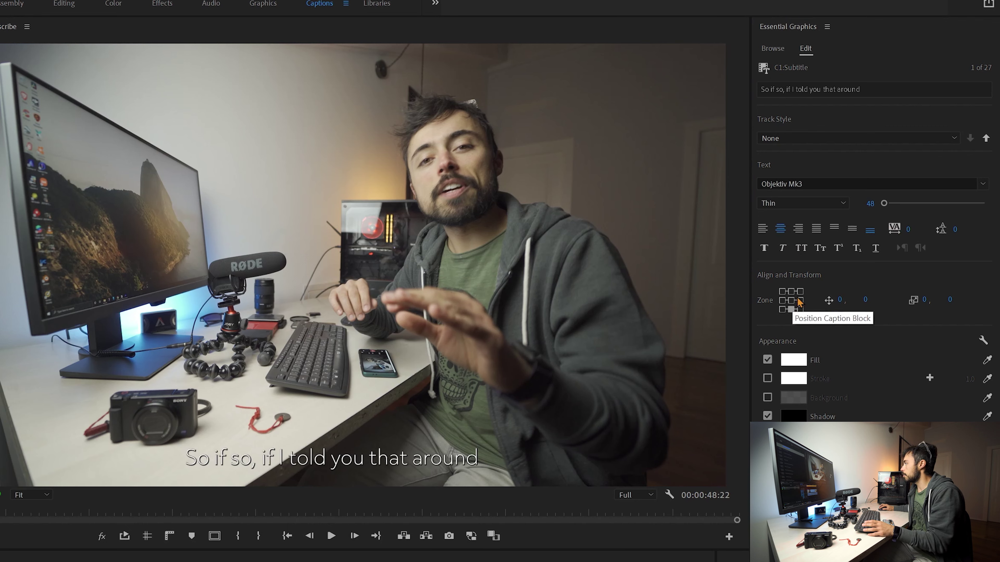
click(791, 292)
click(791, 309)
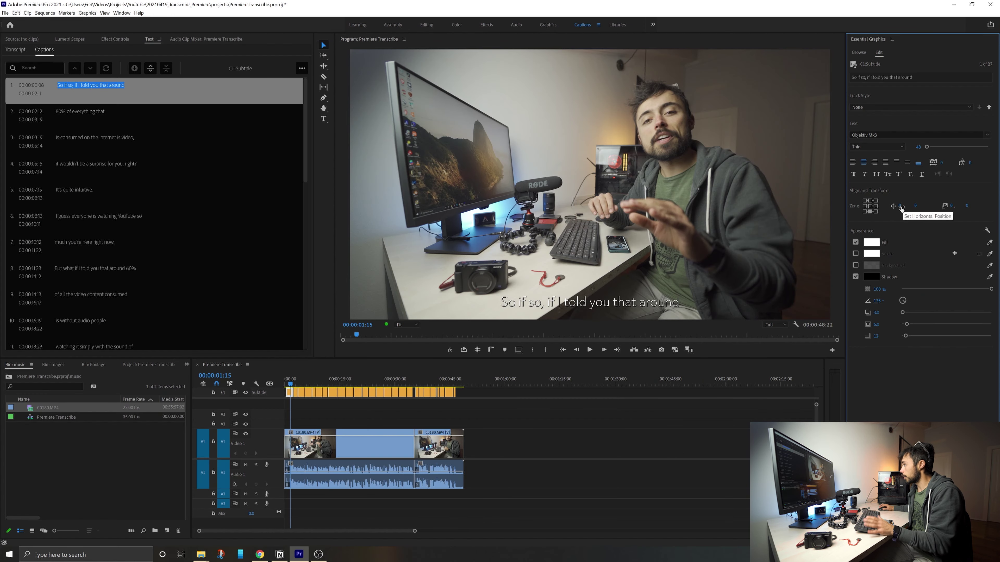
Give the caption a yellow FFC400 fill and a thicker white stroke.
click(871, 242)
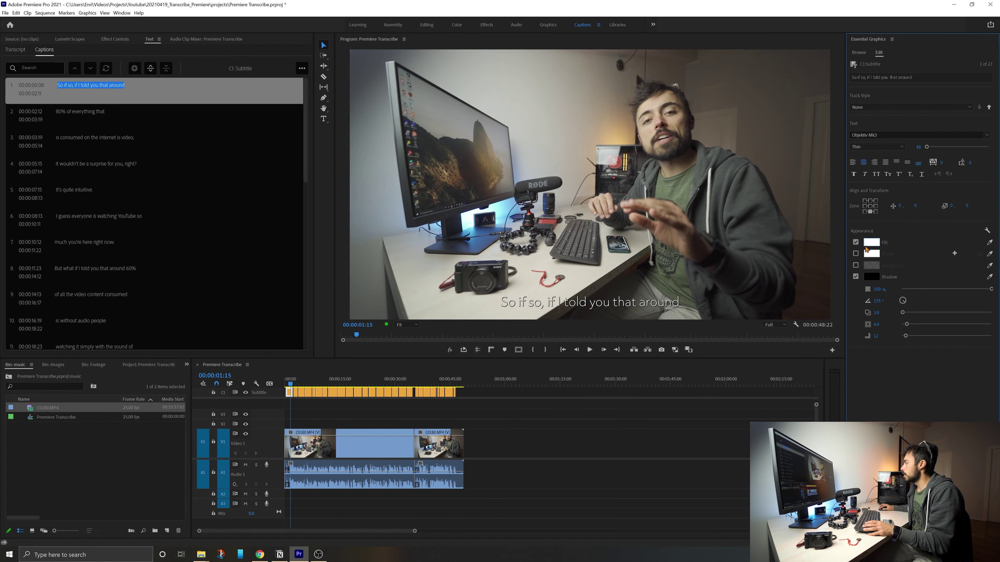
click(581, 223)
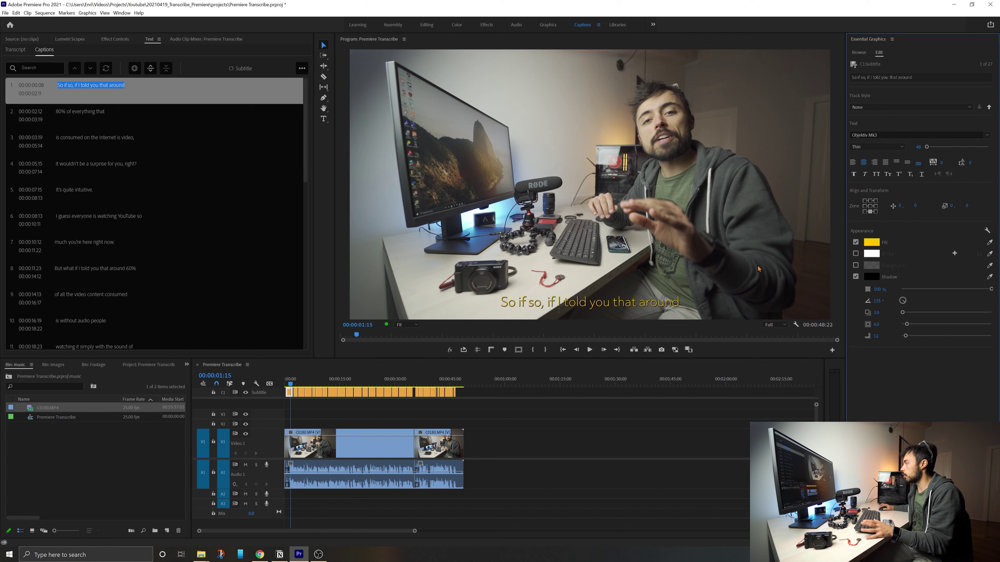
click(856, 253)
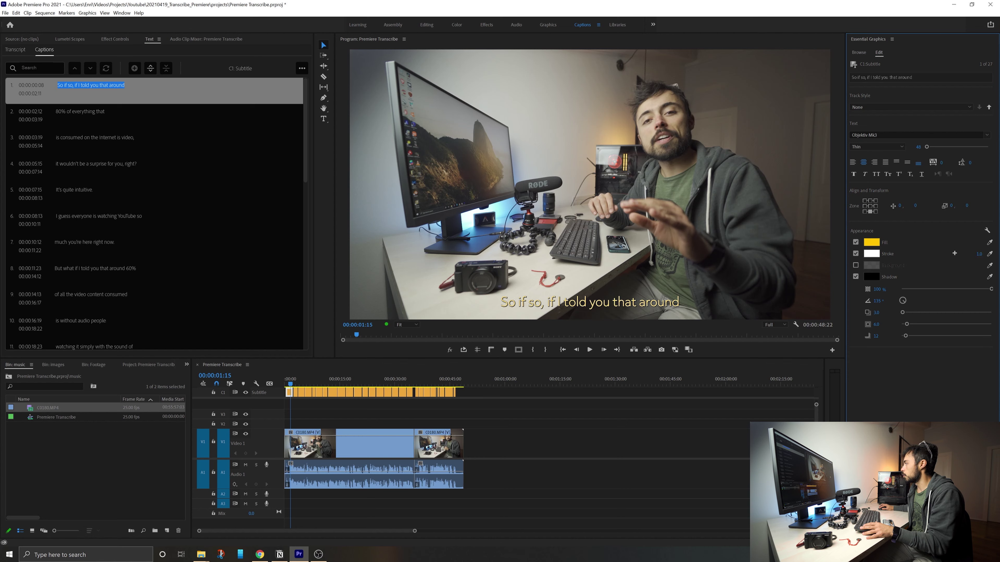
drag(979, 254, 968, 254)
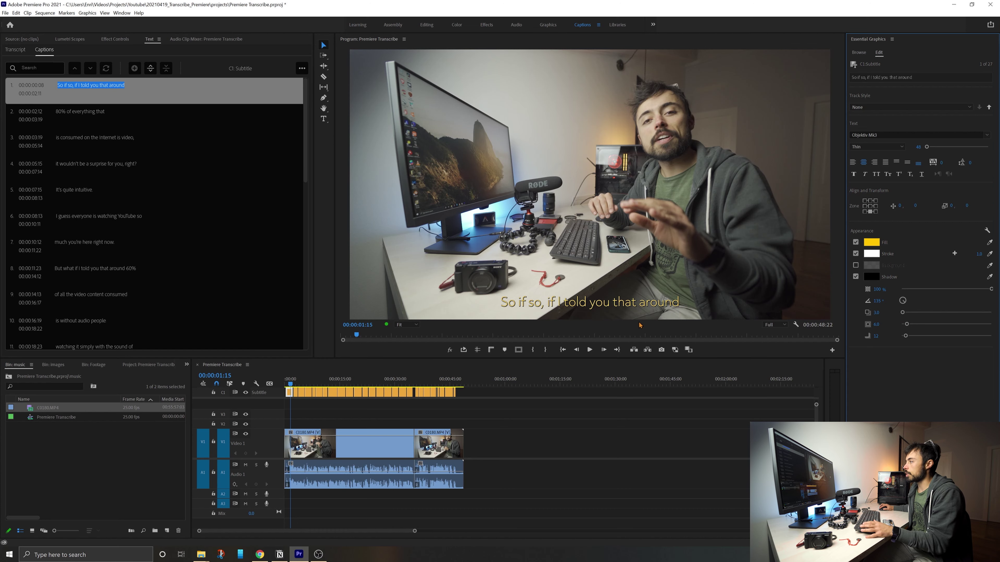
In Export Settings, set the caption Export Options to Burn Captions Into Video.
click(319, 384)
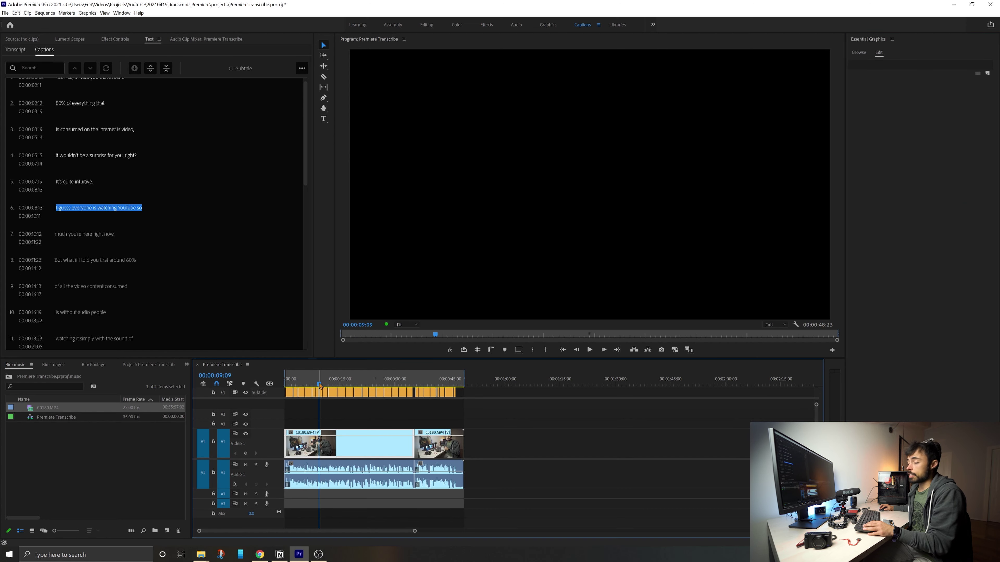
key(ctrl+m)
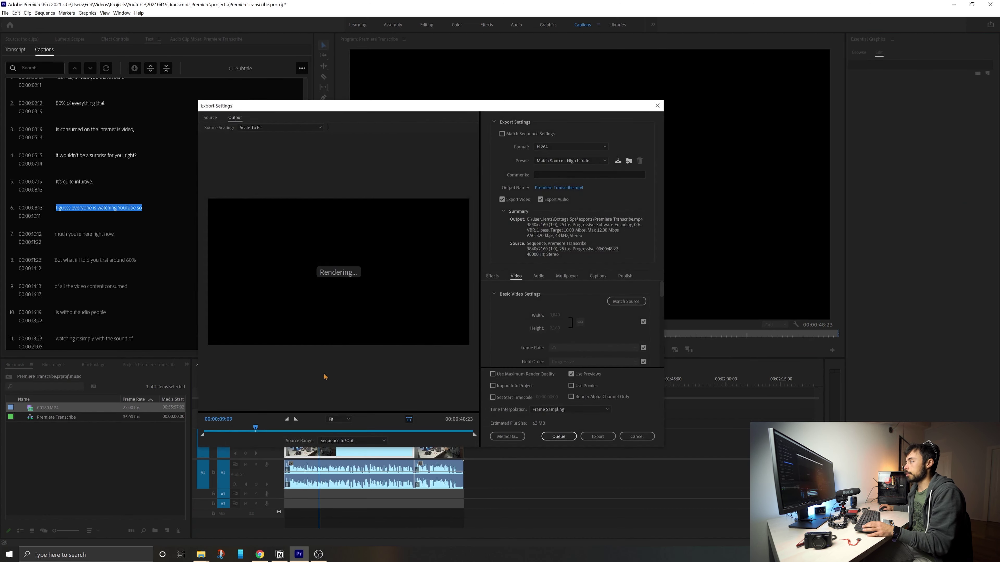
drag(386, 108, 346, 114)
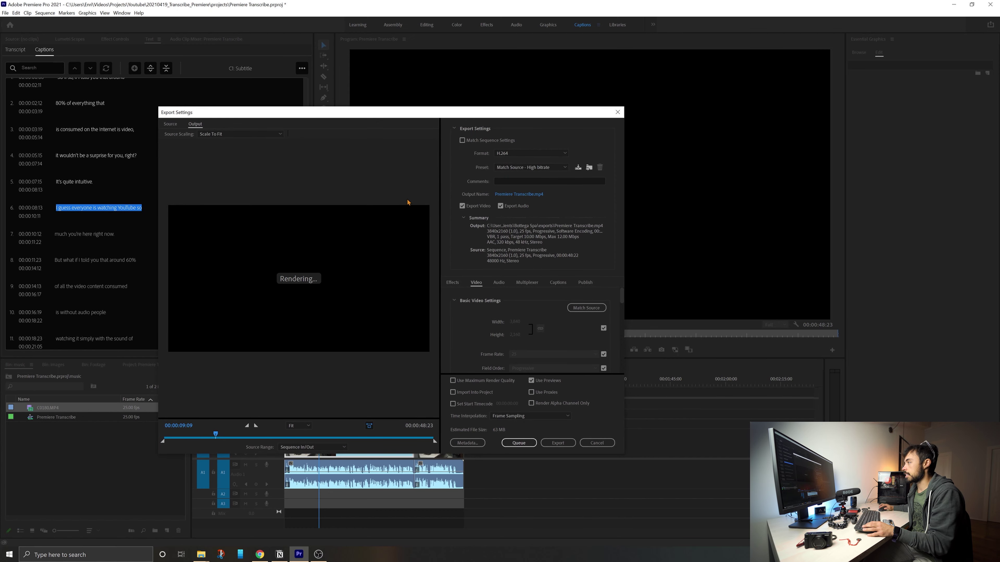
click(559, 284)
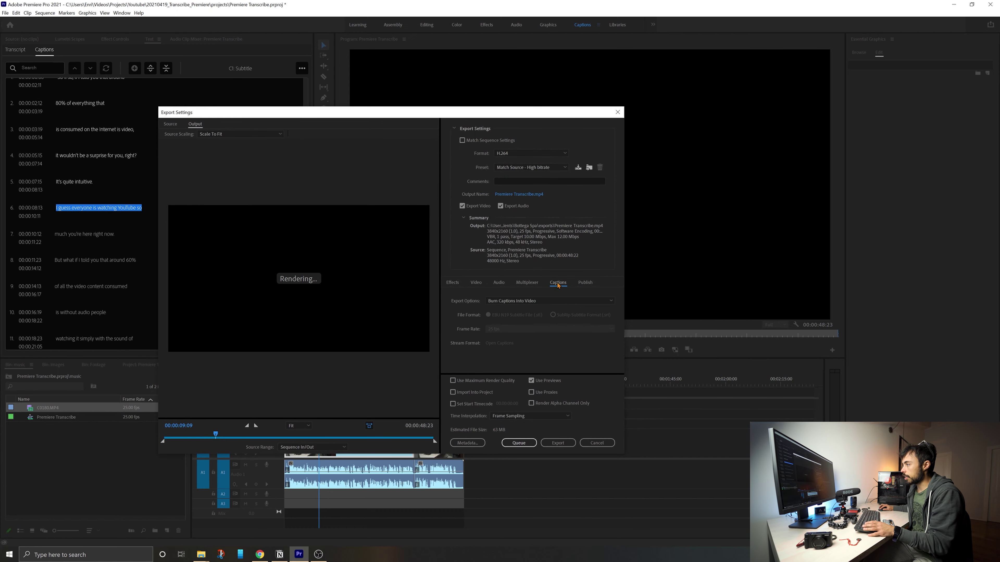
click(508, 305)
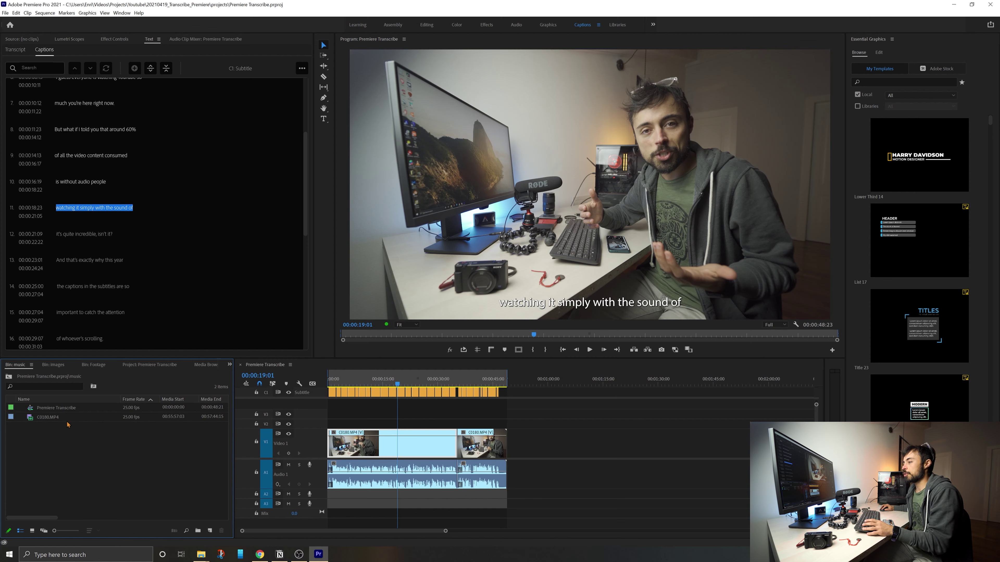
Duplicate the Premiere Transcribe sequence and rename the copy 'Vertical Sequence'.
click(47, 413)
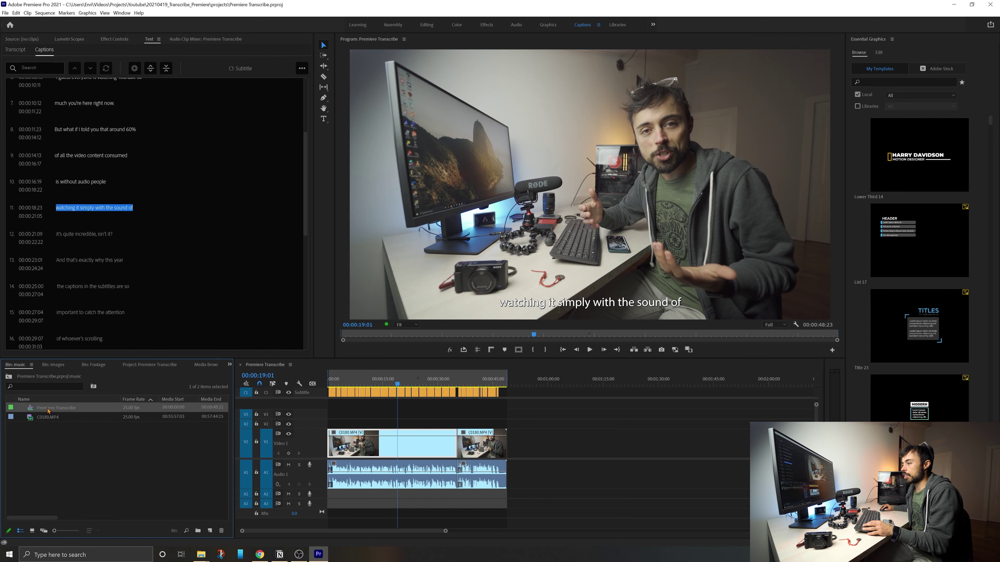
right_click(48, 414)
click(72, 73)
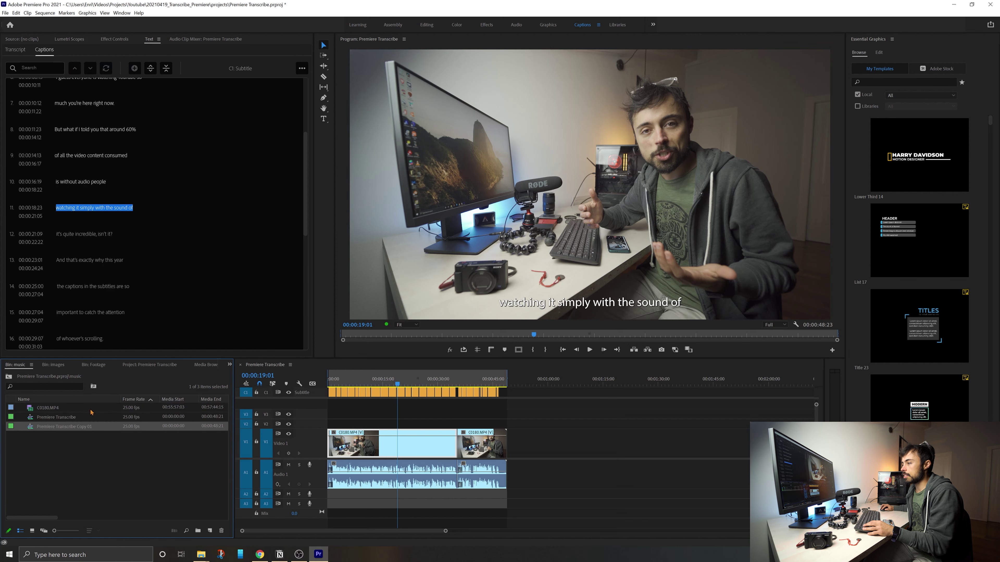
click(58, 425)
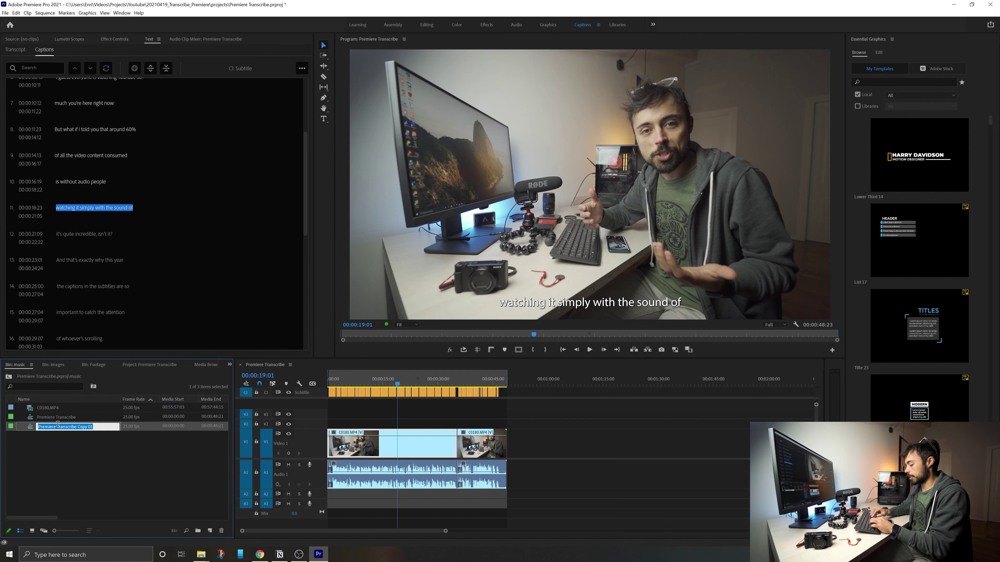
text(V)
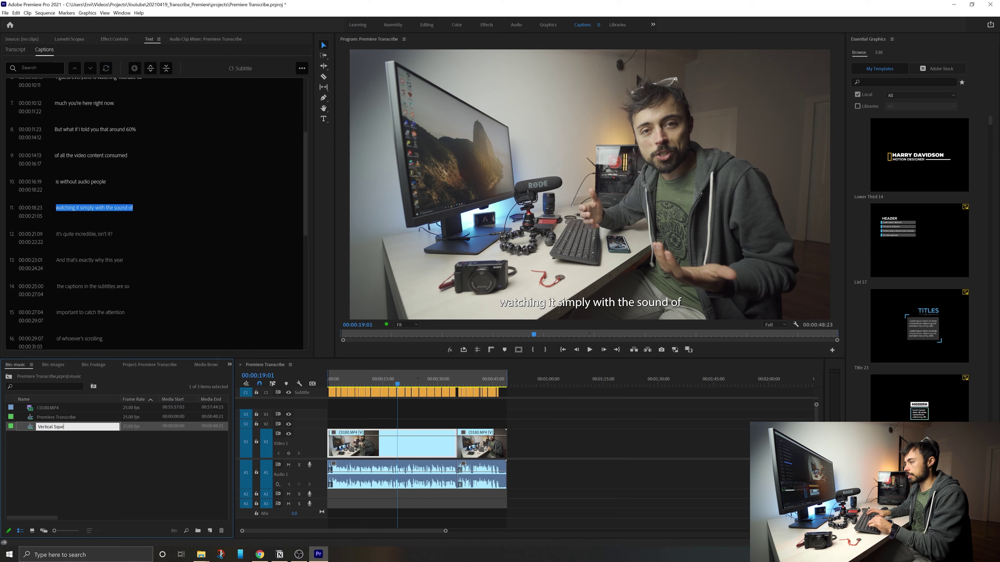
text(ertical Sequence)
key(Return)
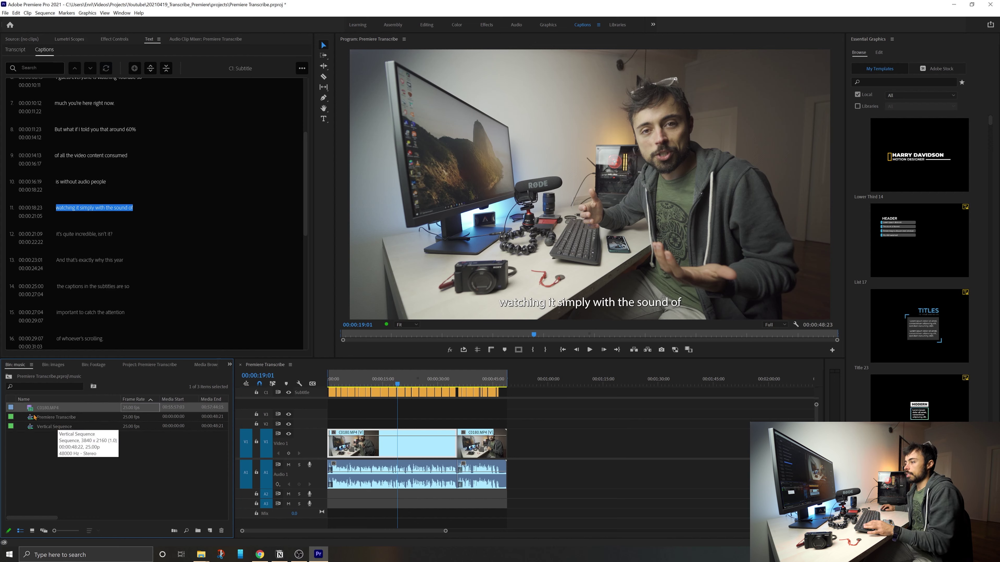
Change Vertical Sequence's frame size to 1080 × 1920 and accept deleting its previews.
right_click(32, 427)
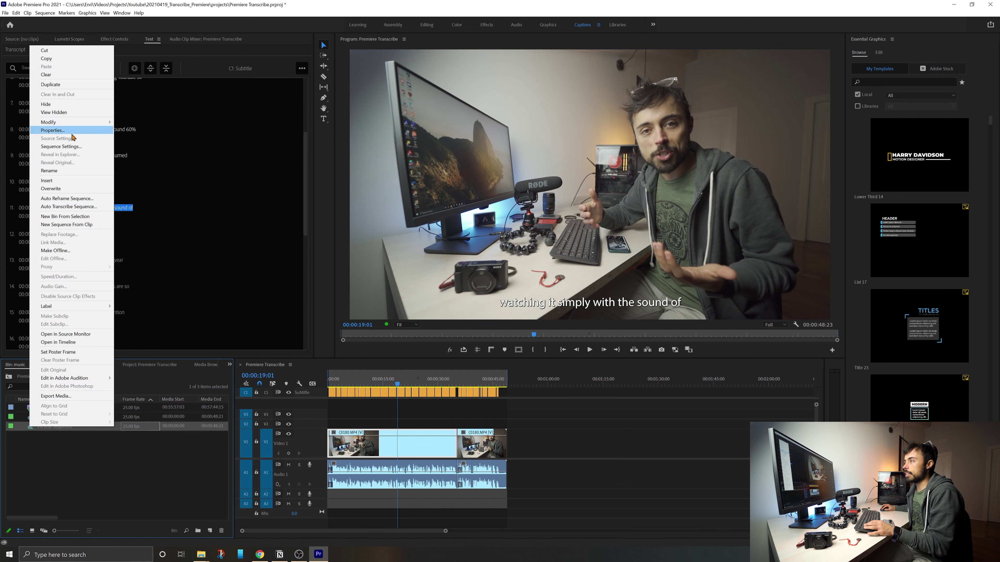
click(68, 146)
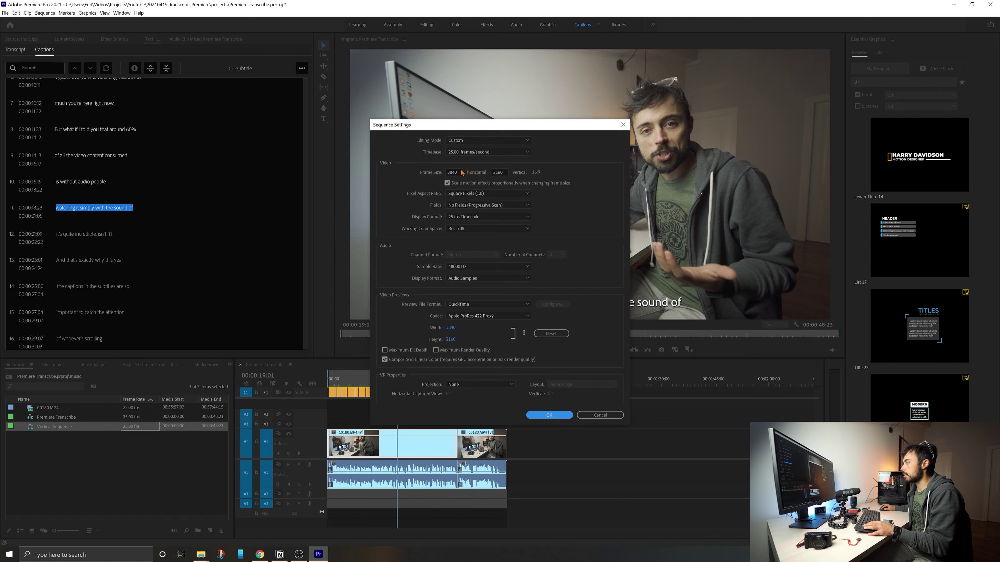
drag(460, 172, 430, 171)
text(1080)
key(Tab)
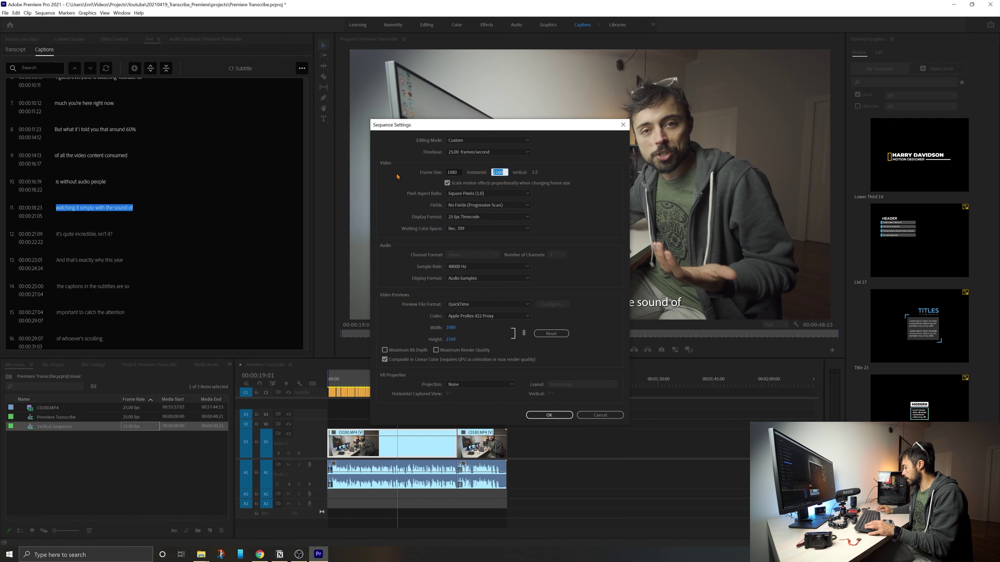
text(19)
click(397, 176)
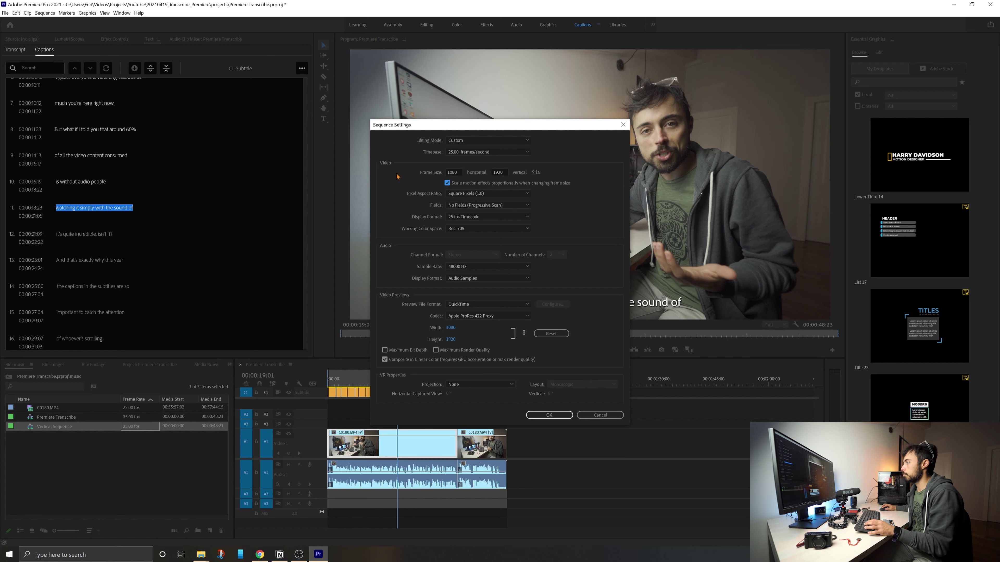
click(549, 414)
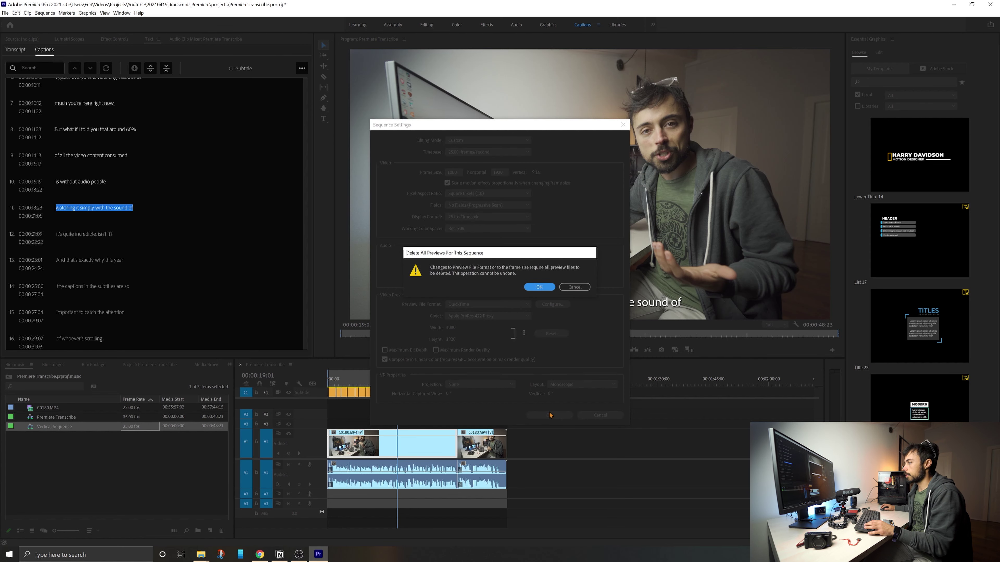
click(548, 287)
Open Vertical Sequence and lower the clip's Position X so the speaker sits in the 9:16 frame.
click(53, 434)
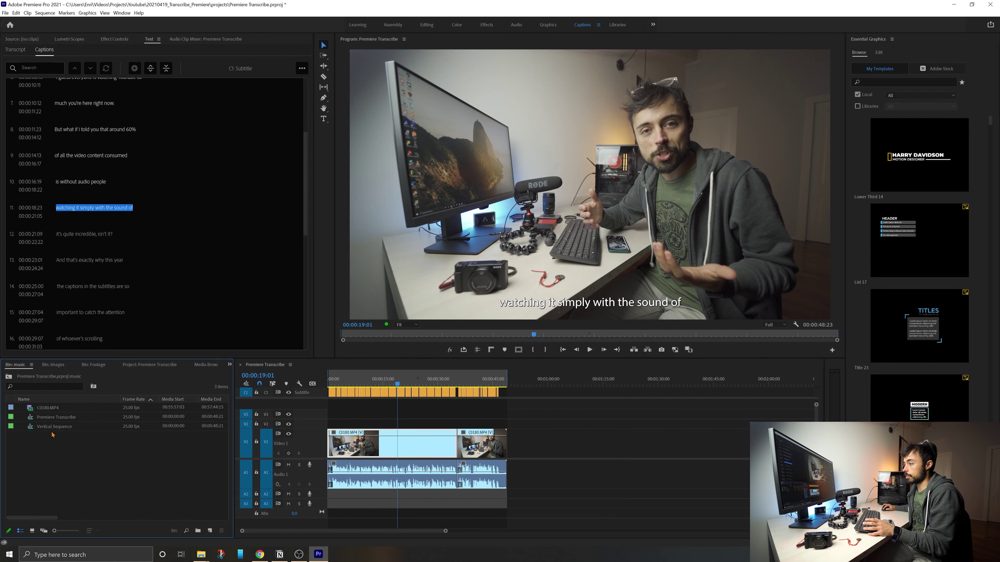
double_click(33, 429)
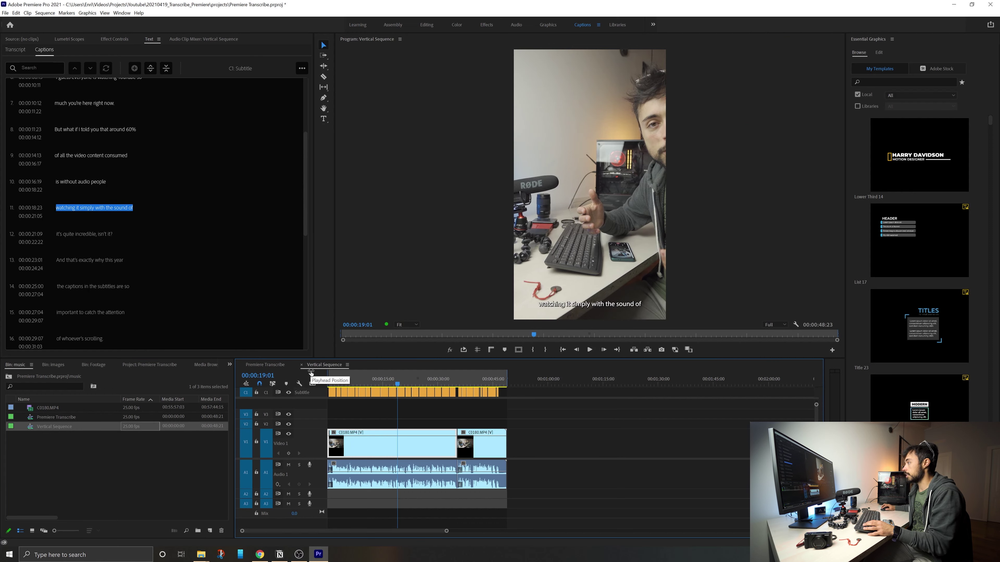
drag(398, 384, 383, 384)
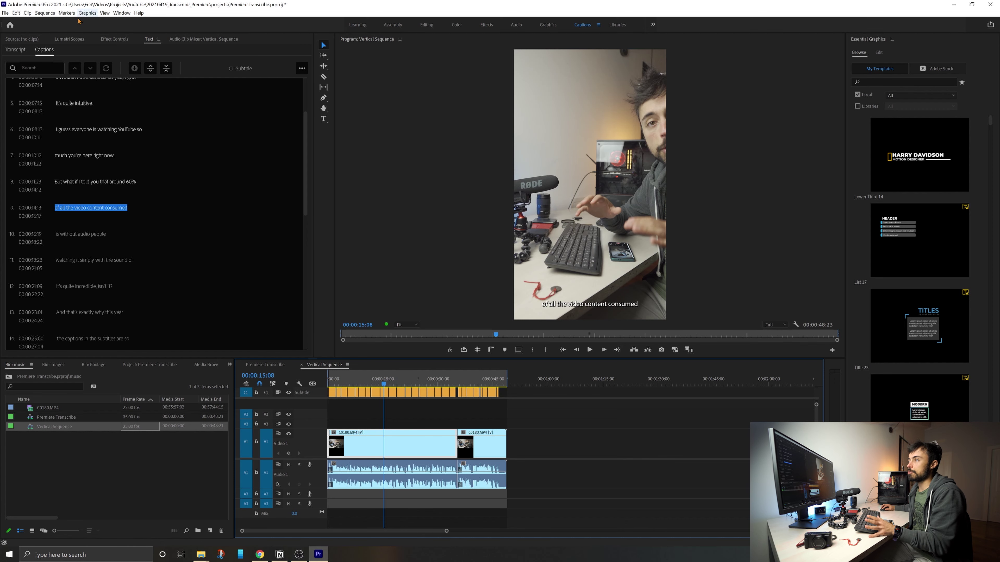
click(111, 39)
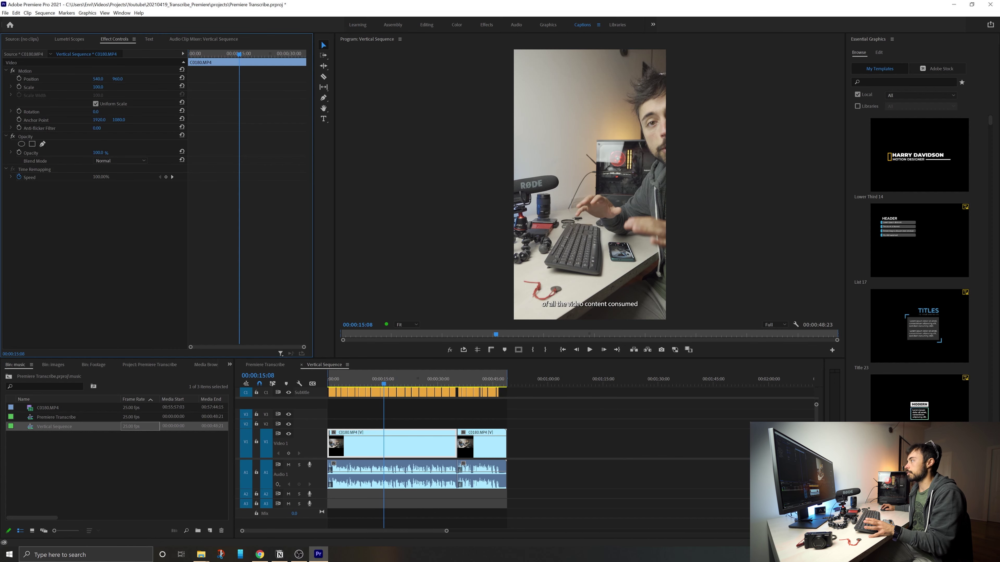
drag(96, 79, 76, 79)
click(399, 420)
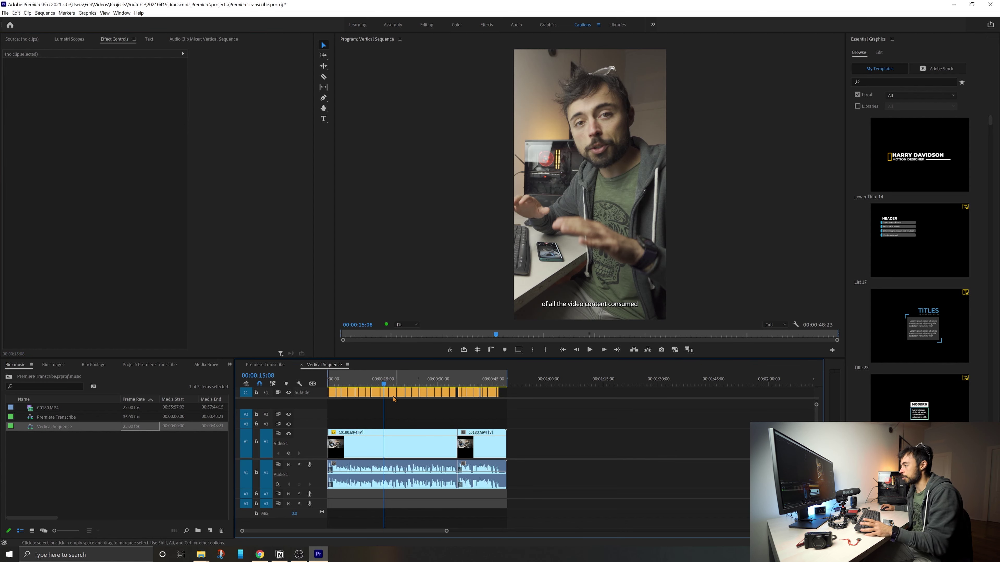
click(386, 382)
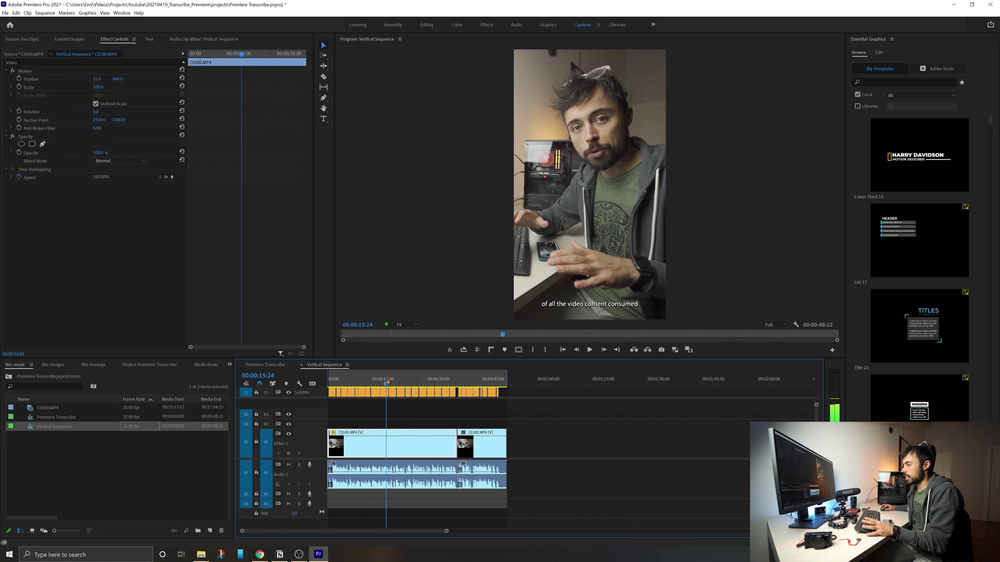
drag(387, 381, 385, 382)
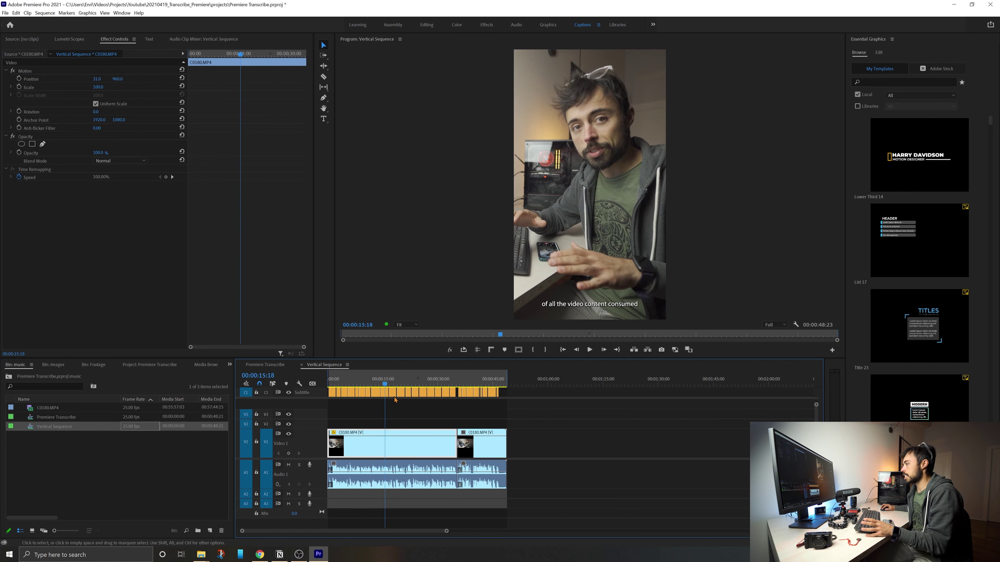
Save the enlarged caption look as a new track style named 'Vertical Captions'.
click(384, 393)
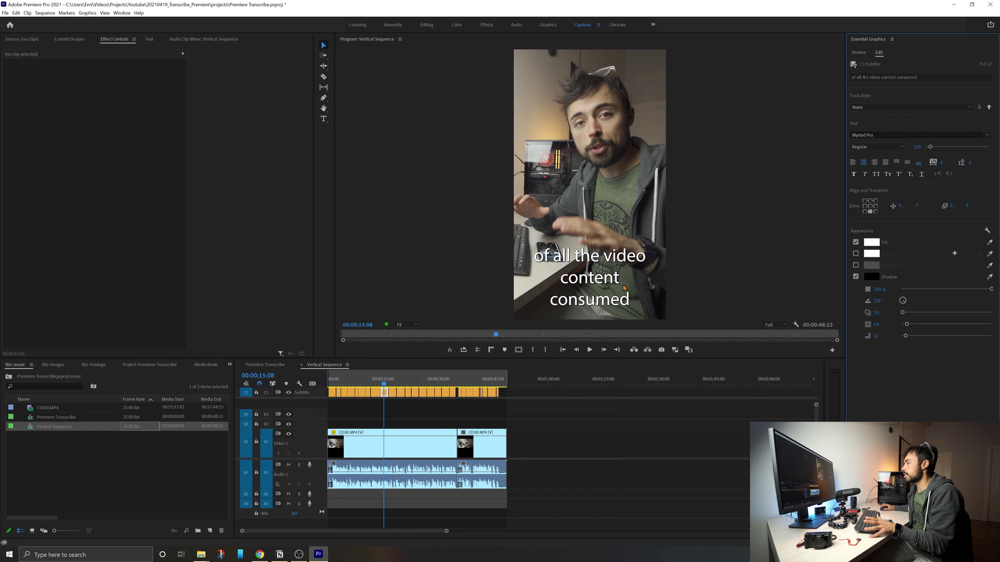
click(391, 384)
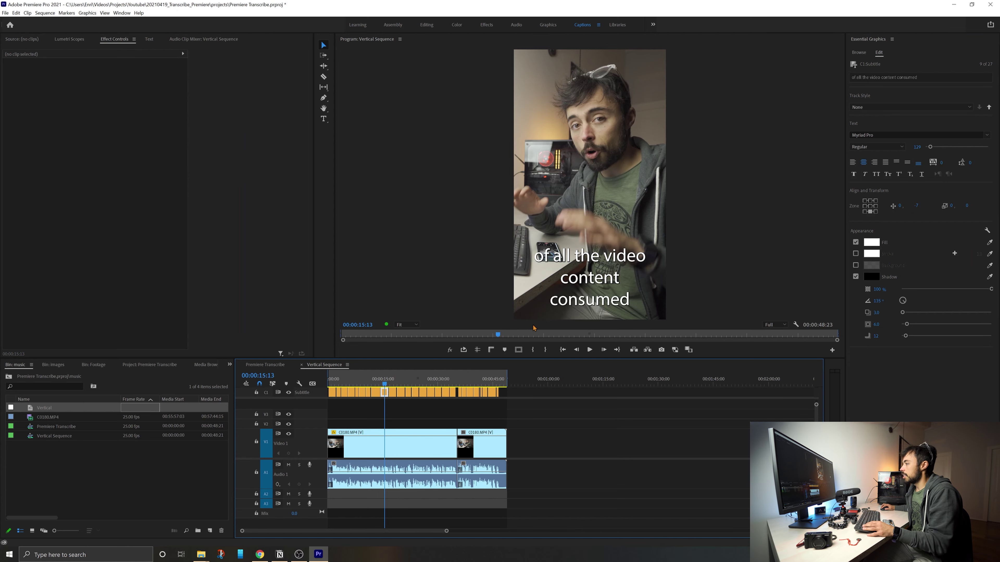
click(878, 106)
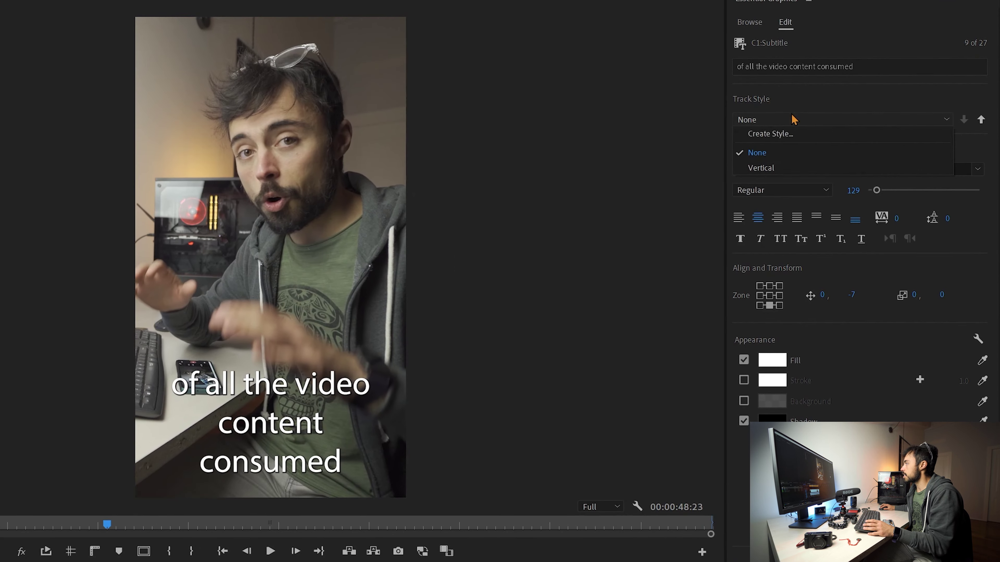
click(876, 115)
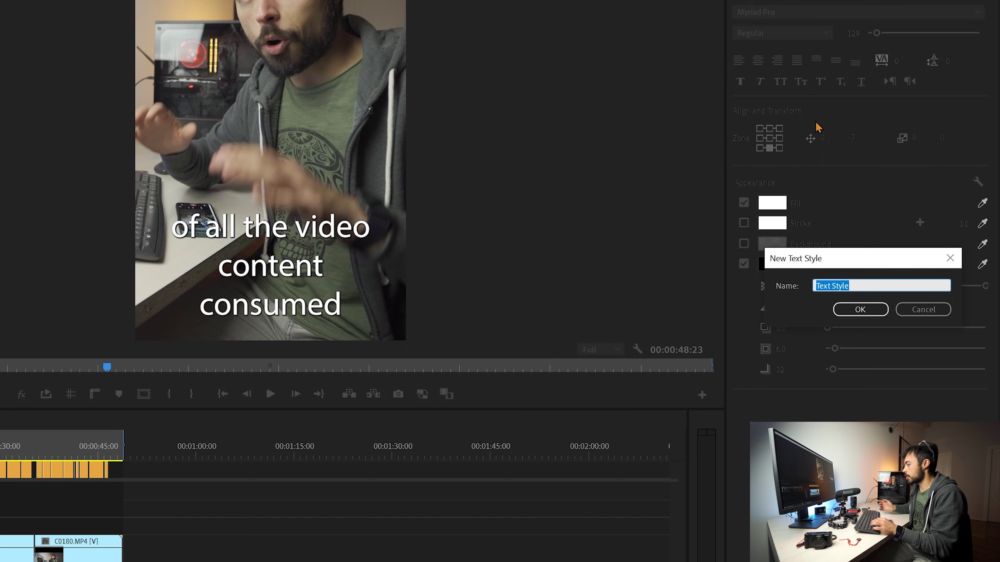
text(Vertical)
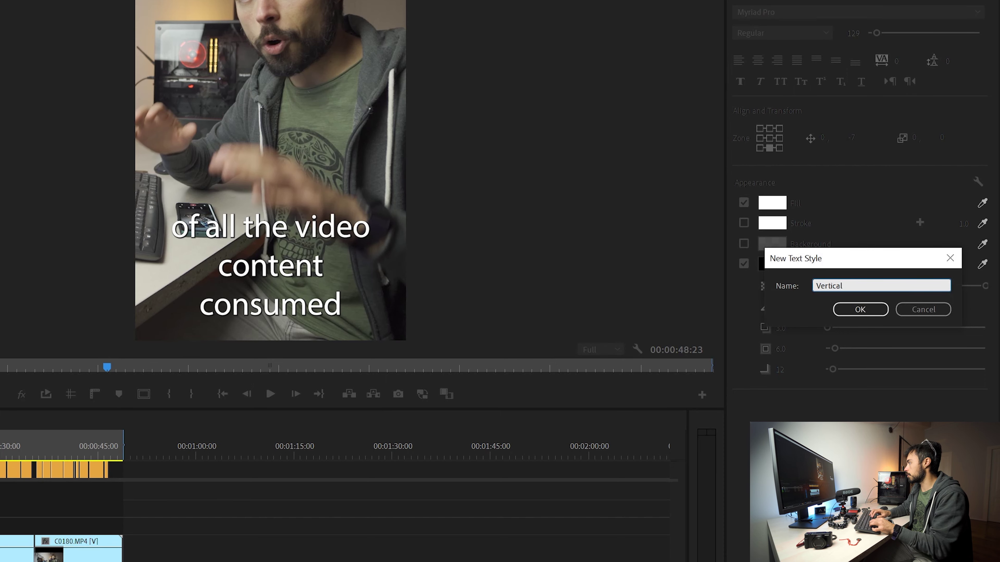
text( Captions)
key(Return)
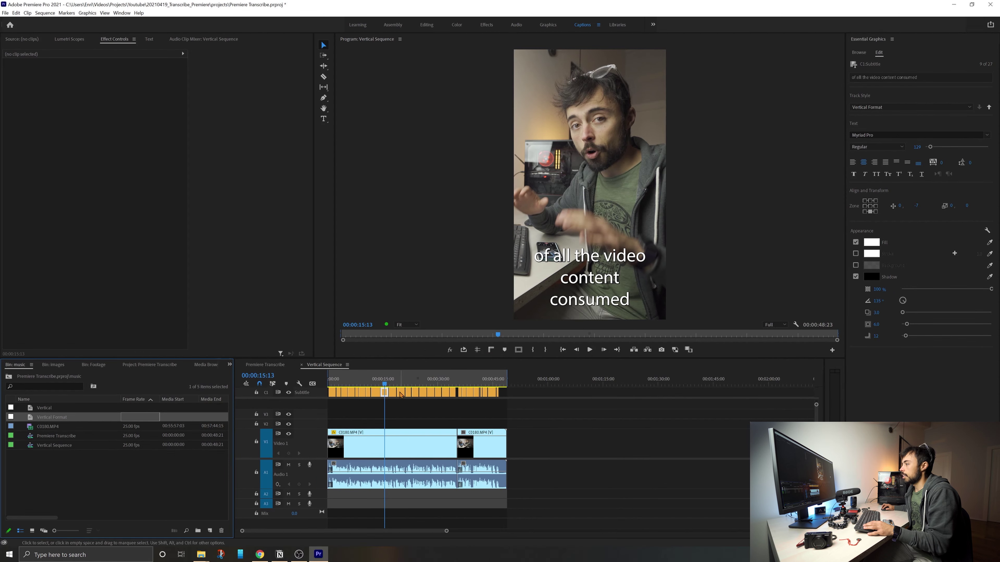
click(390, 384)
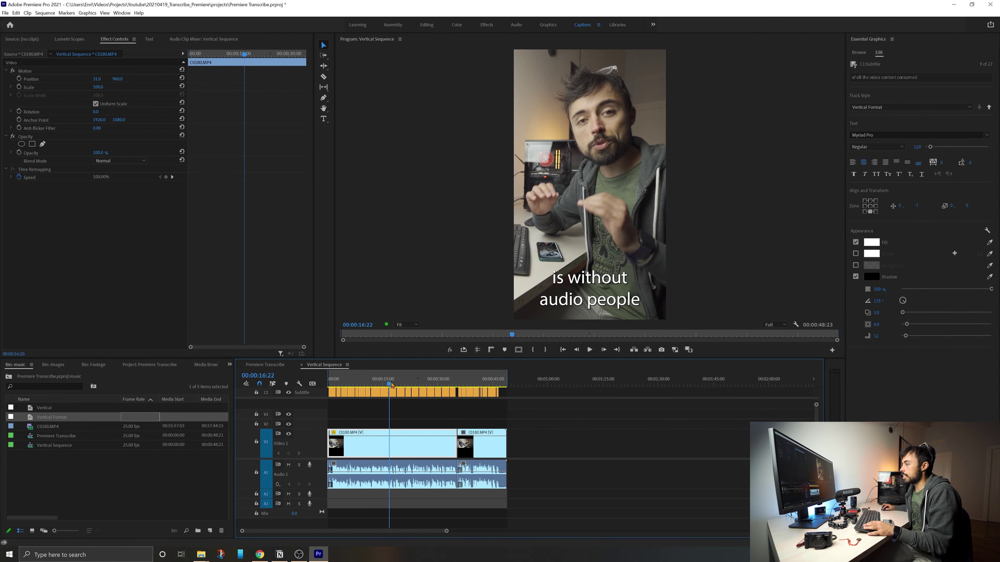
drag(391, 384, 414, 384)
click(418, 393)
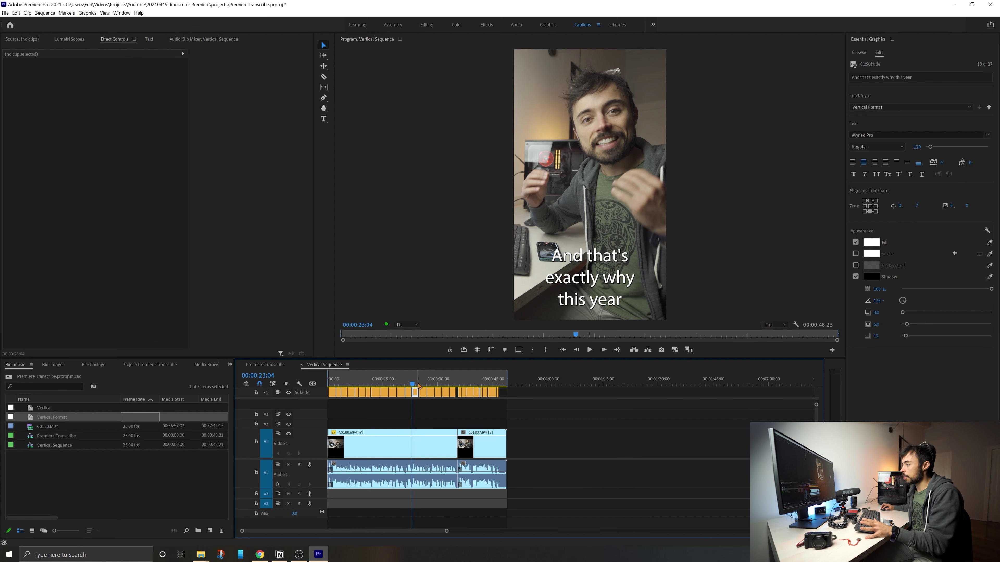
click(433, 384)
drag(434, 385, 375, 380)
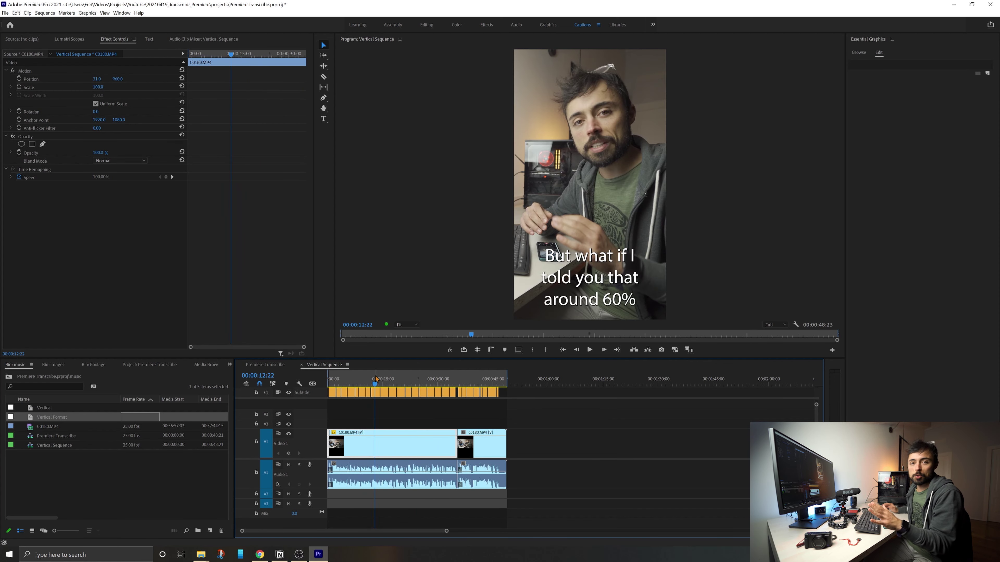